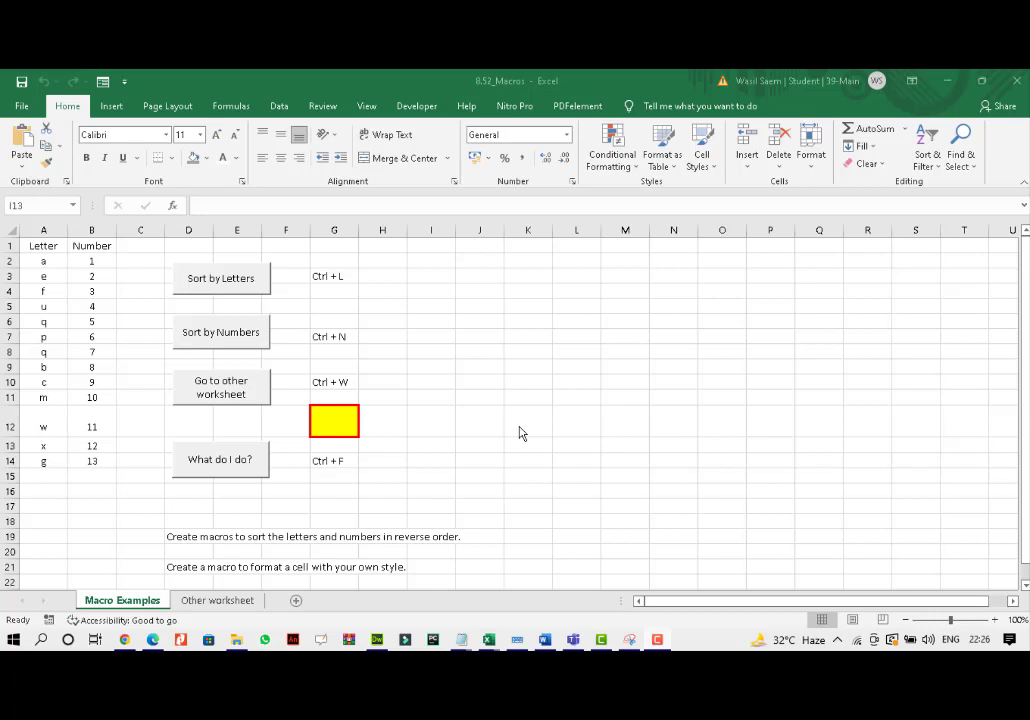
Create a new blank workbook.
click(24, 106)
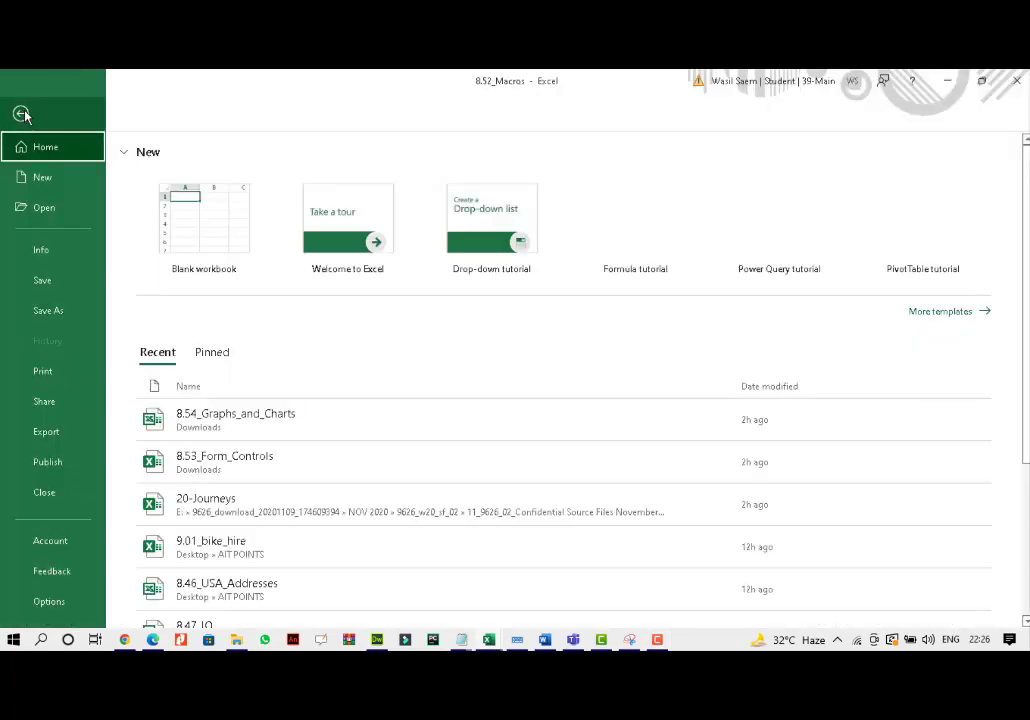
click(186, 235)
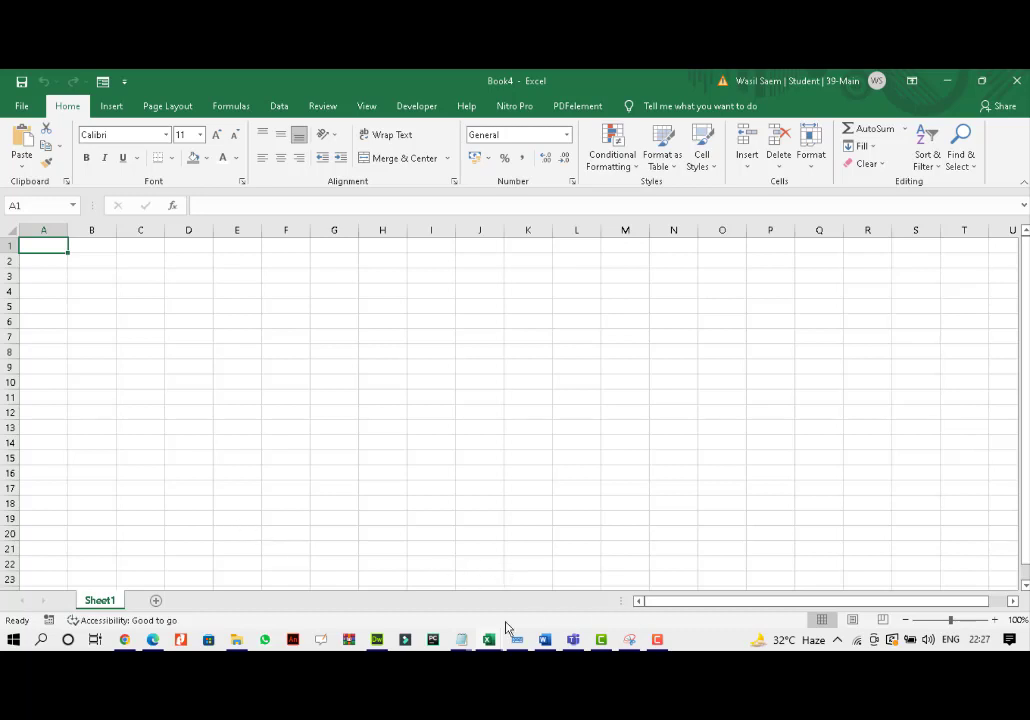
Try the Sort by Letters and Sort by Numbers macro buttons in the 8.52_Macros workbook, and return to the blank workbook.
mouse_move(488, 642)
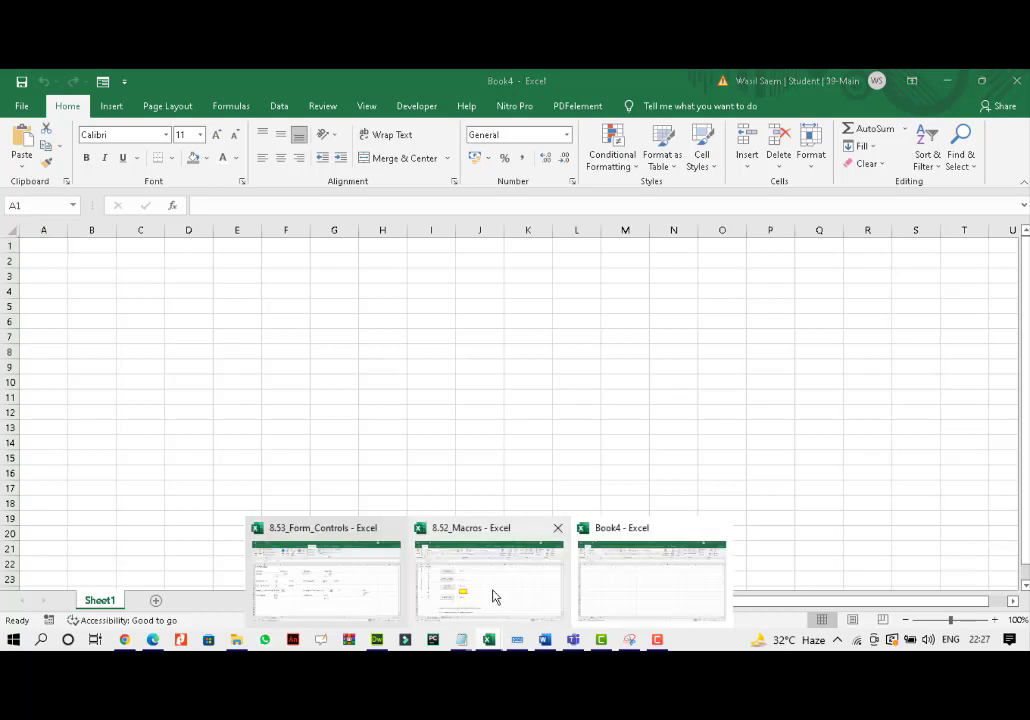
click(494, 600)
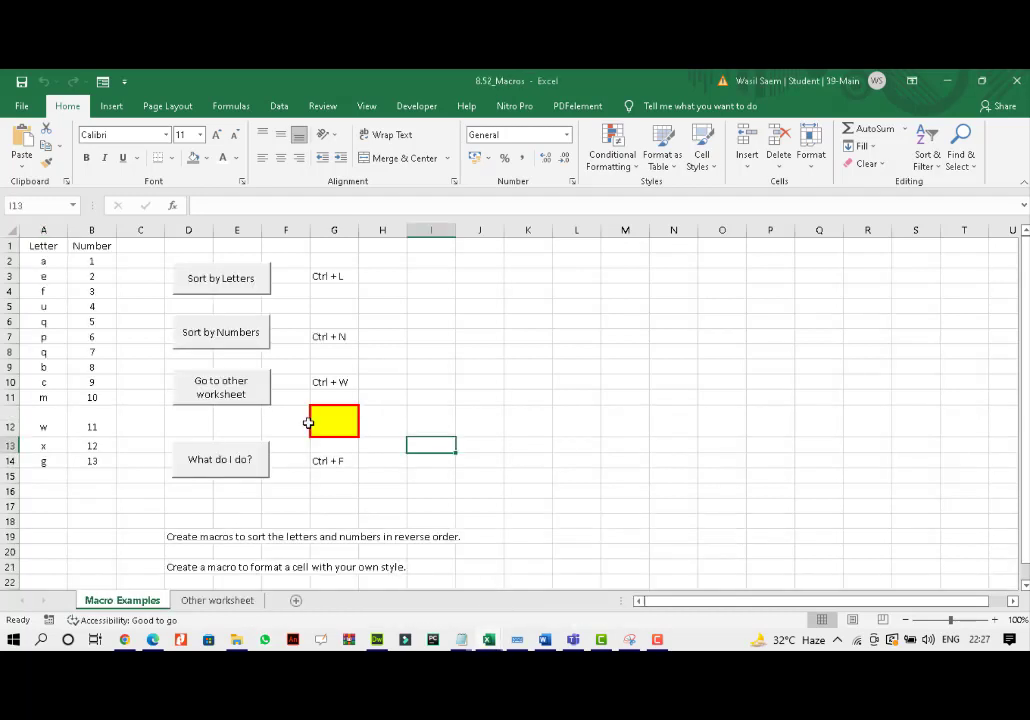
click(226, 284)
click(225, 336)
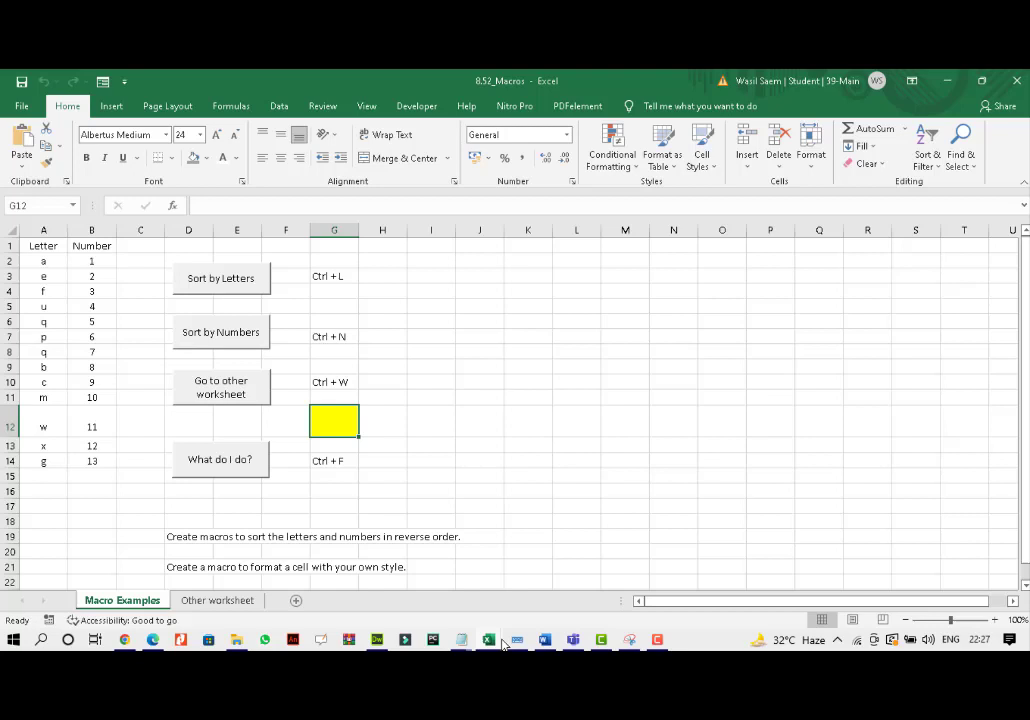
mouse_move(488, 640)
click(641, 605)
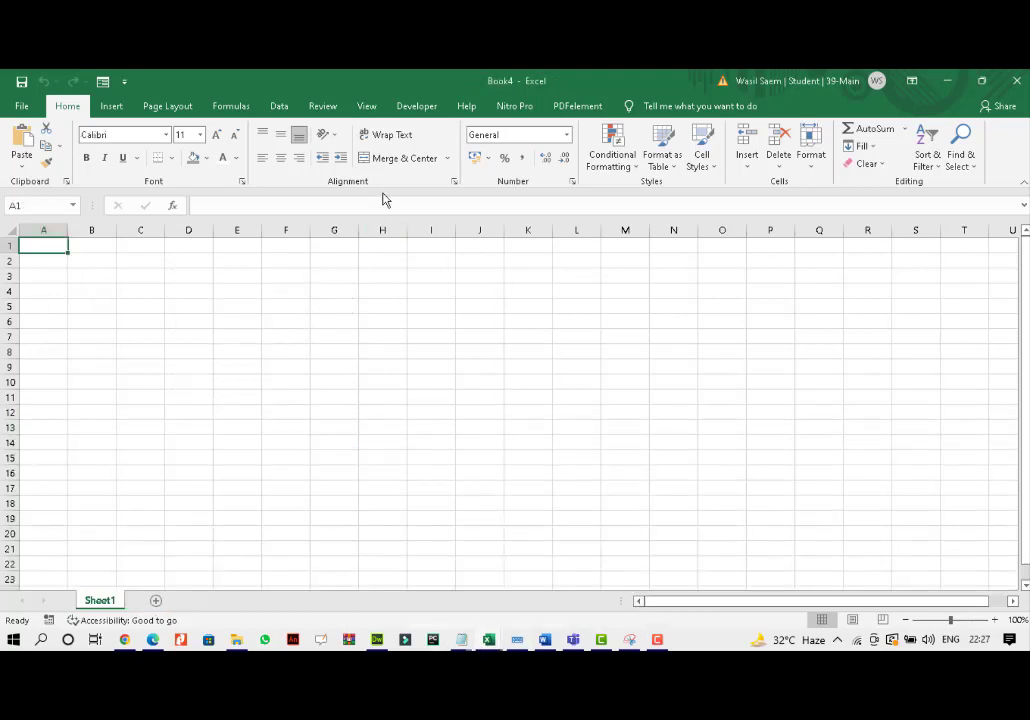
Start recording a new macro stored in This Workbook, keeping the suggested name and leaving the shortcut key and description empty.
click(366, 106)
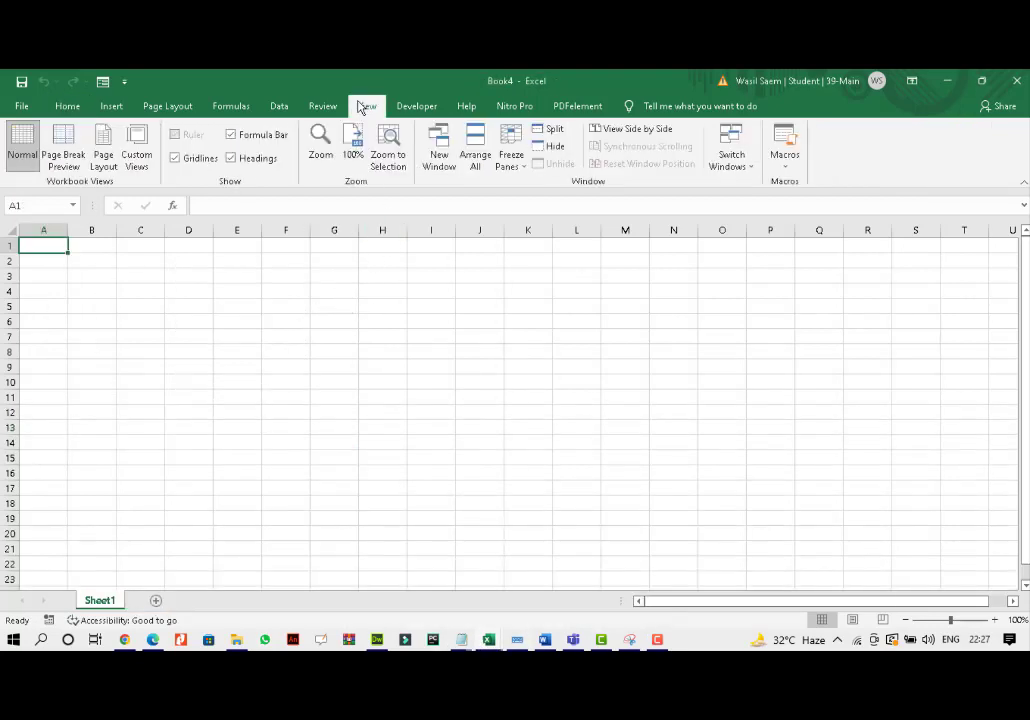
click(786, 172)
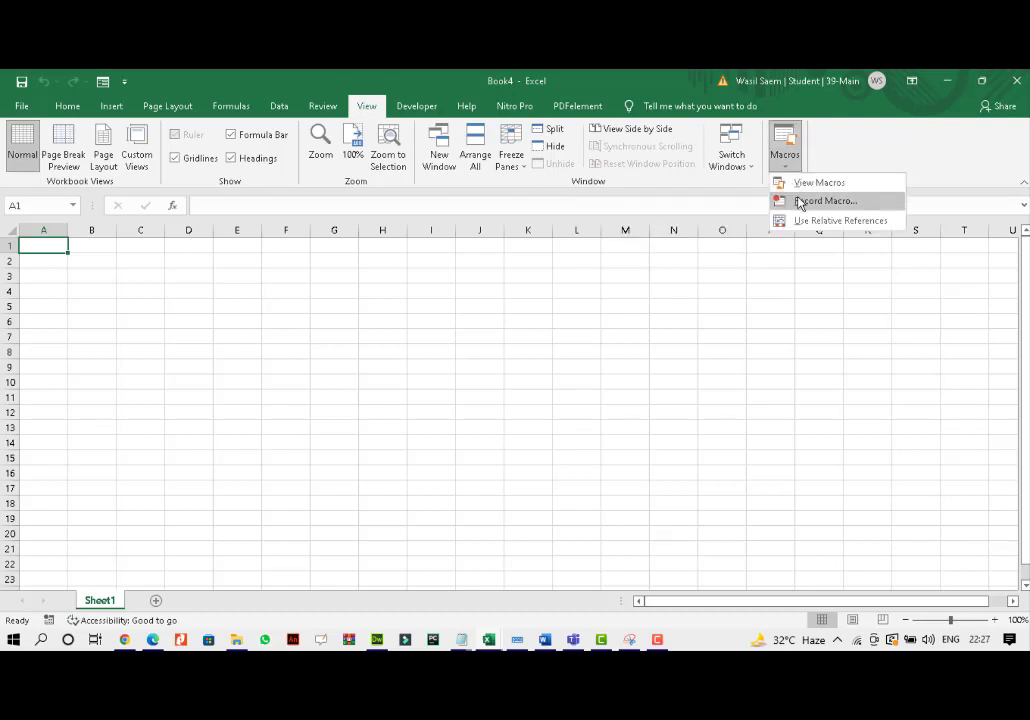
click(800, 203)
drag(796, 237, 386, 219)
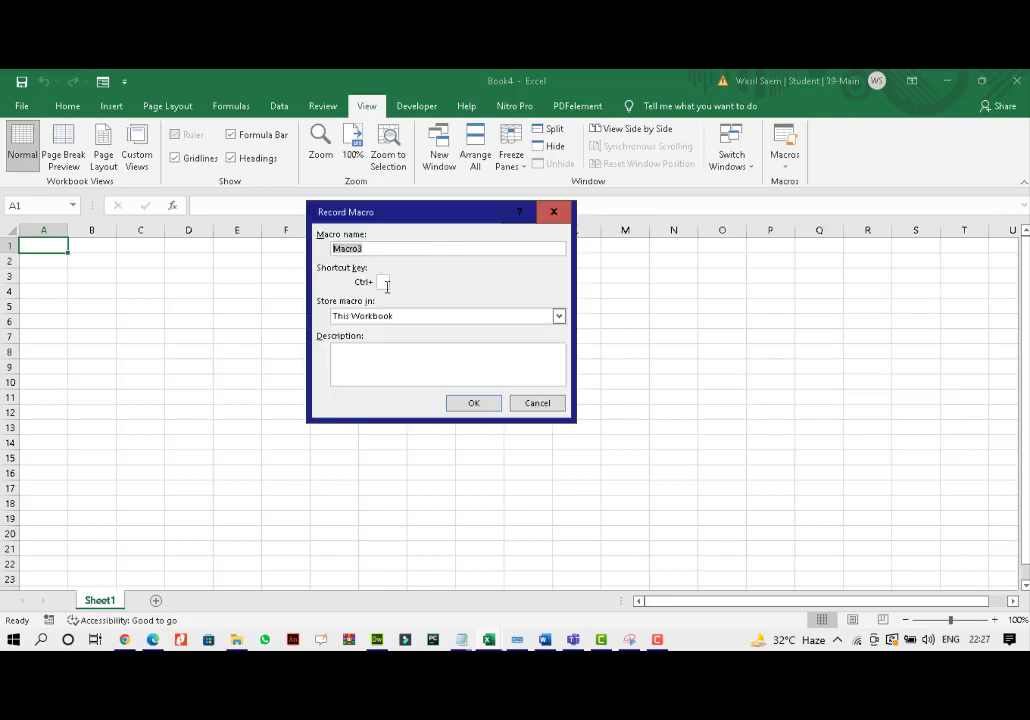
click(386, 350)
click(462, 404)
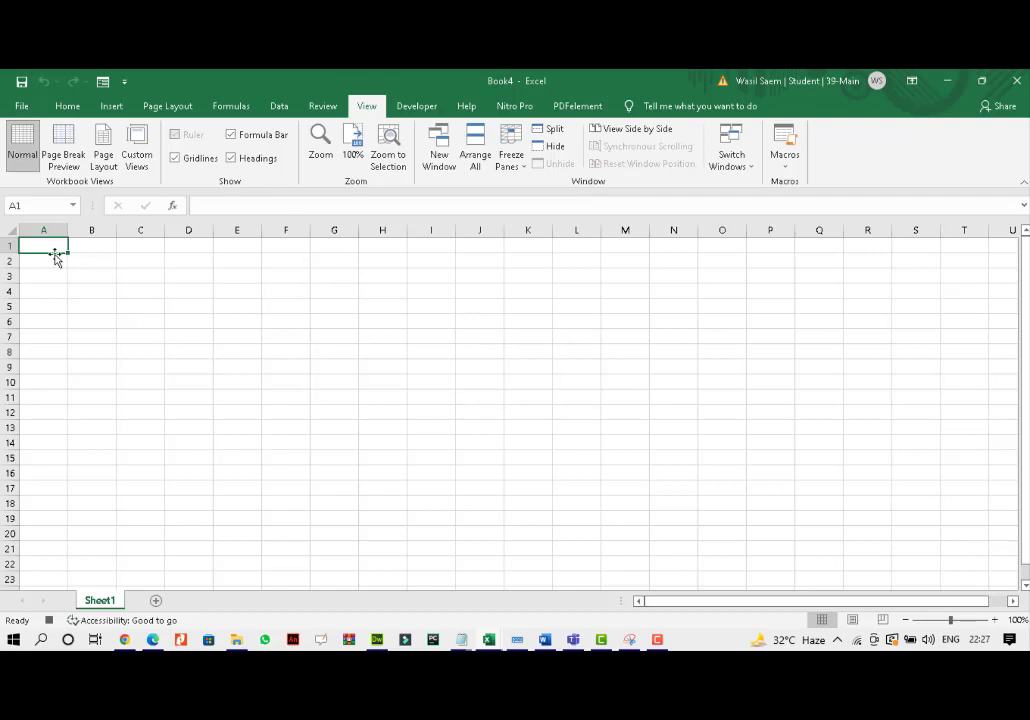
Fill the range A1:H9 with yellow and apply all borders to it.
drag(53, 248, 394, 363)
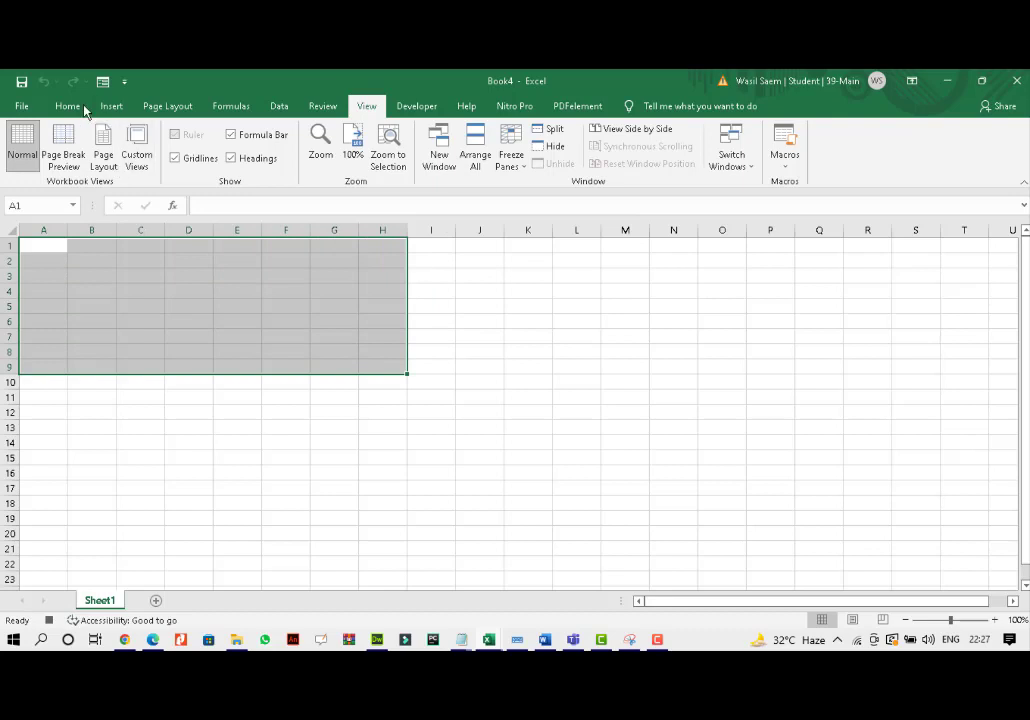
click(68, 102)
click(206, 158)
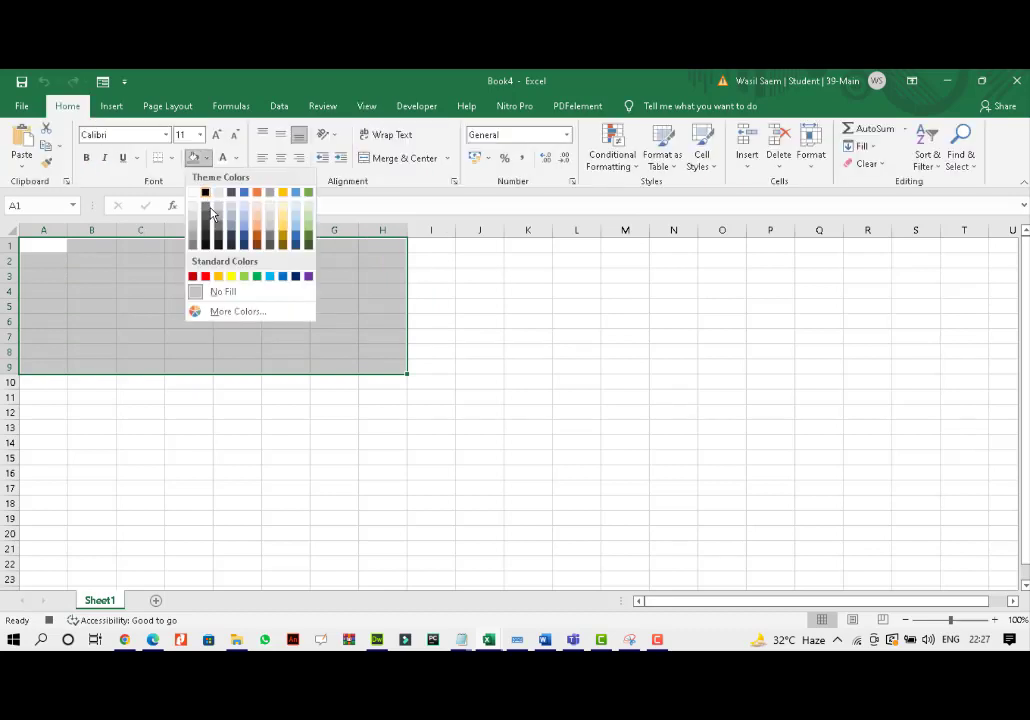
click(230, 277)
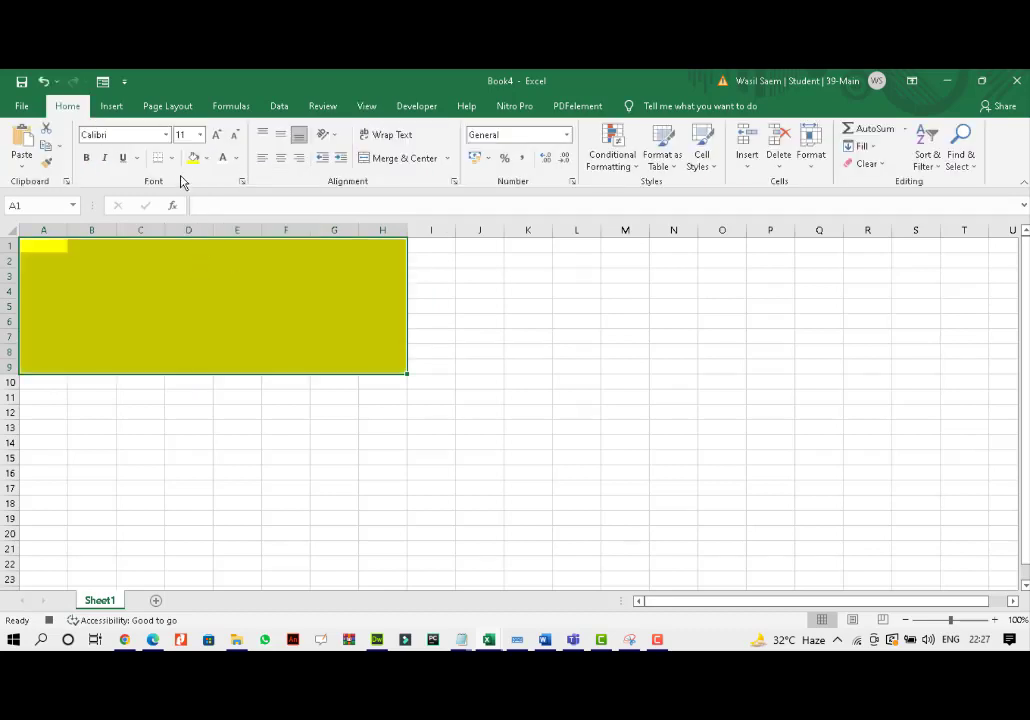
click(171, 158)
click(195, 288)
click(194, 290)
Fill cells A1:A9 with black and cells H1:H9 with blue.
drag(47, 247, 51, 357)
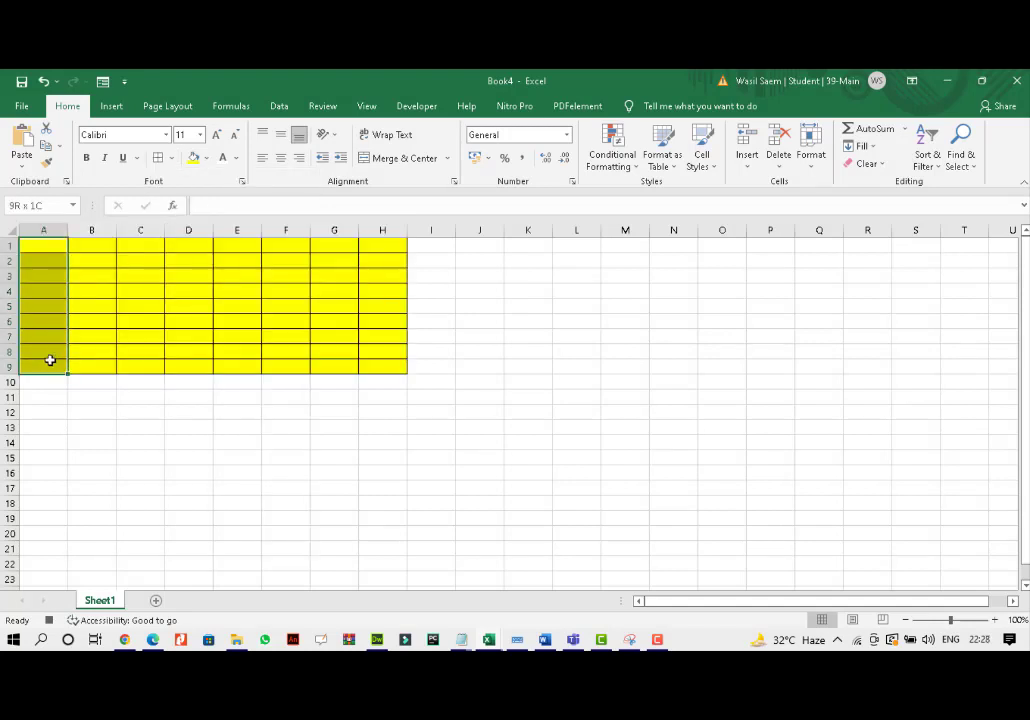
click(207, 160)
click(209, 192)
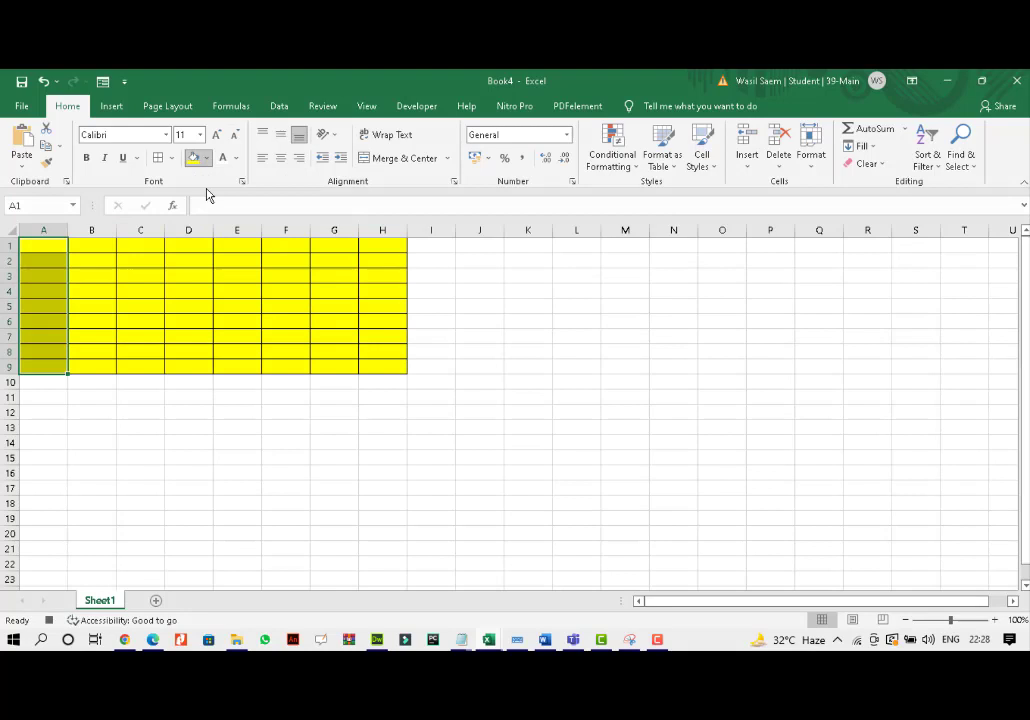
drag(394, 246, 391, 360)
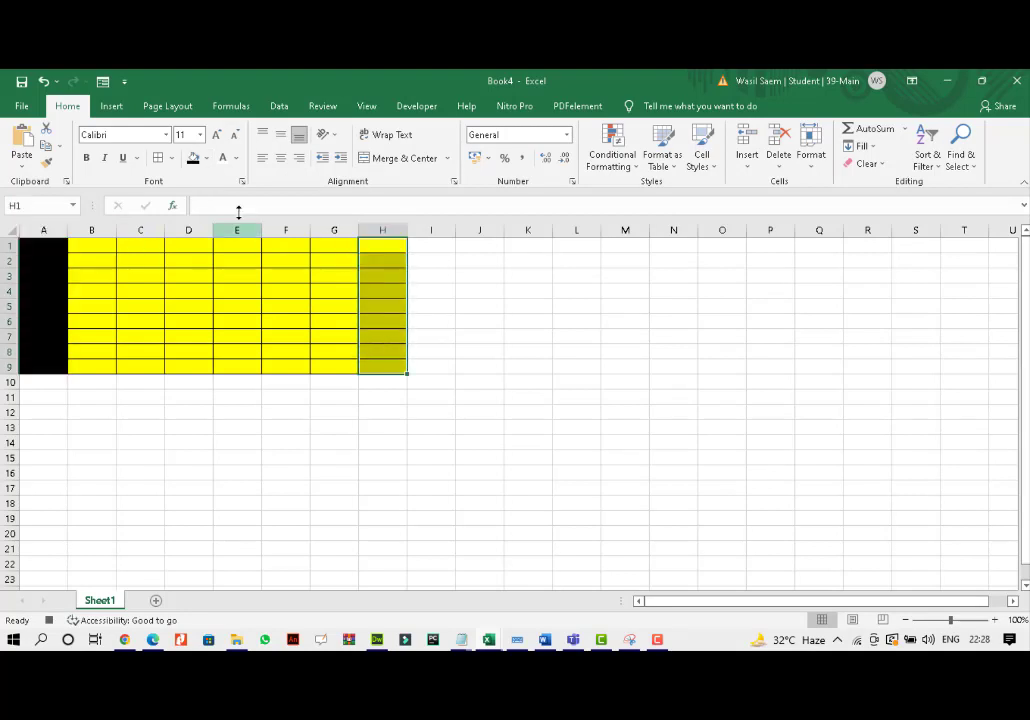
click(207, 159)
click(244, 193)
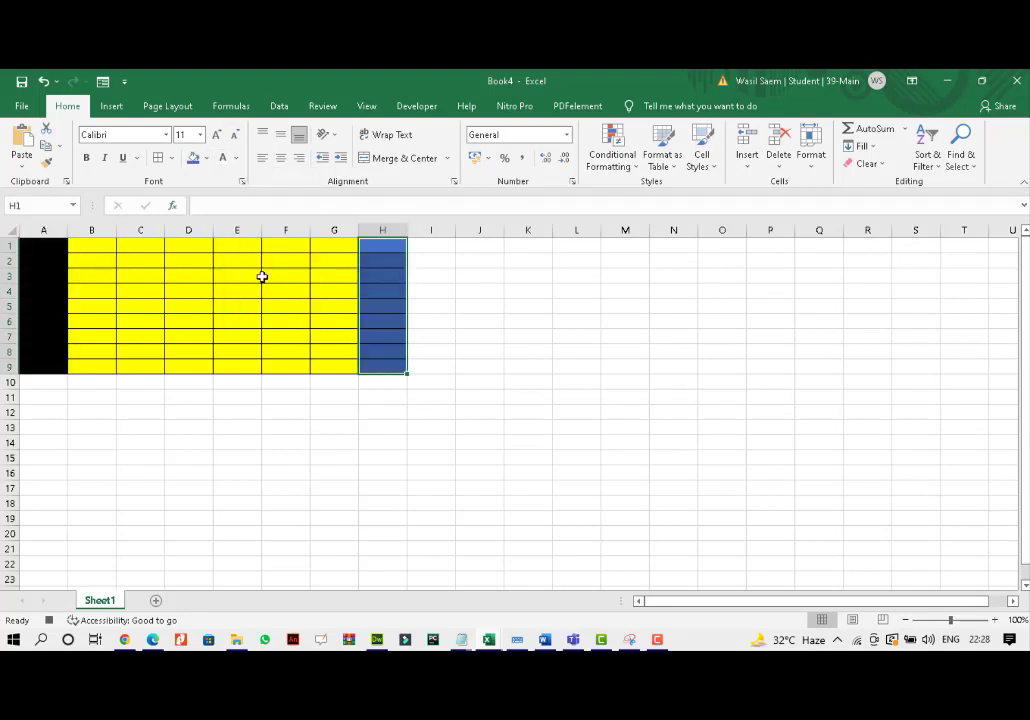
Select a few cells along row 1, ending on F1, and stop recording the macro.
click(264, 275)
click(97, 243)
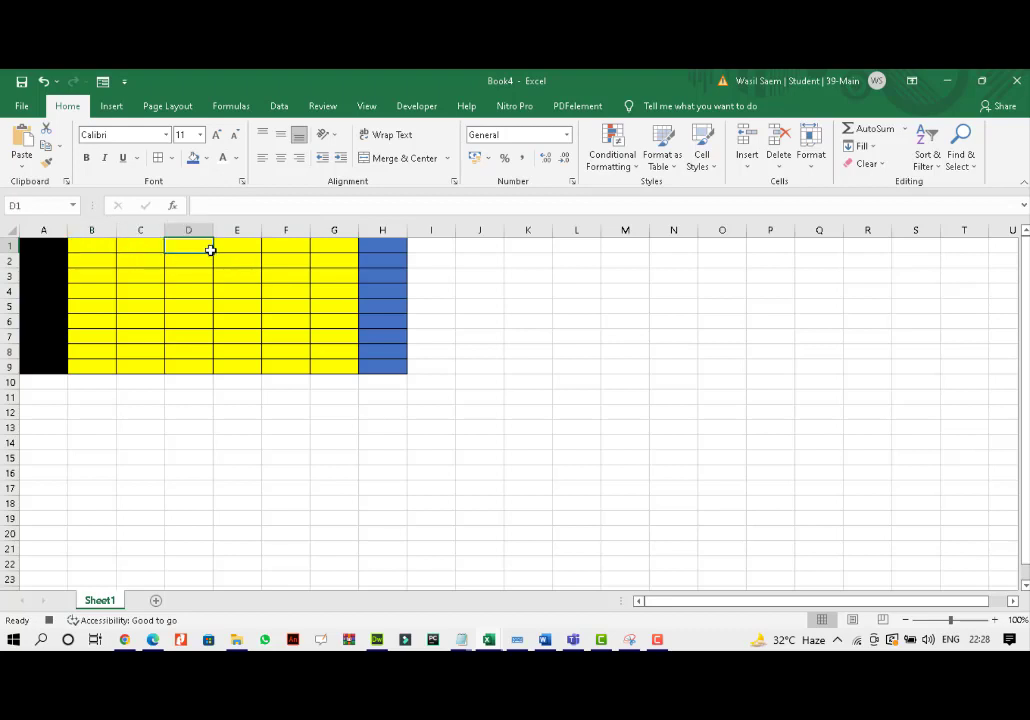
click(252, 246)
click(282, 251)
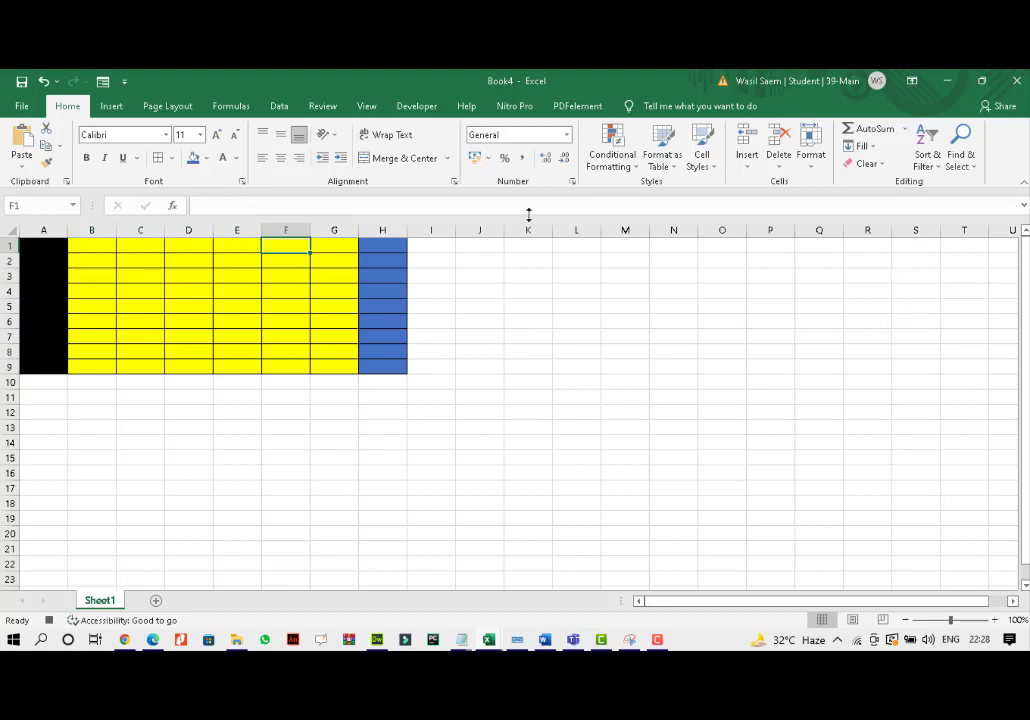
click(367, 106)
click(785, 150)
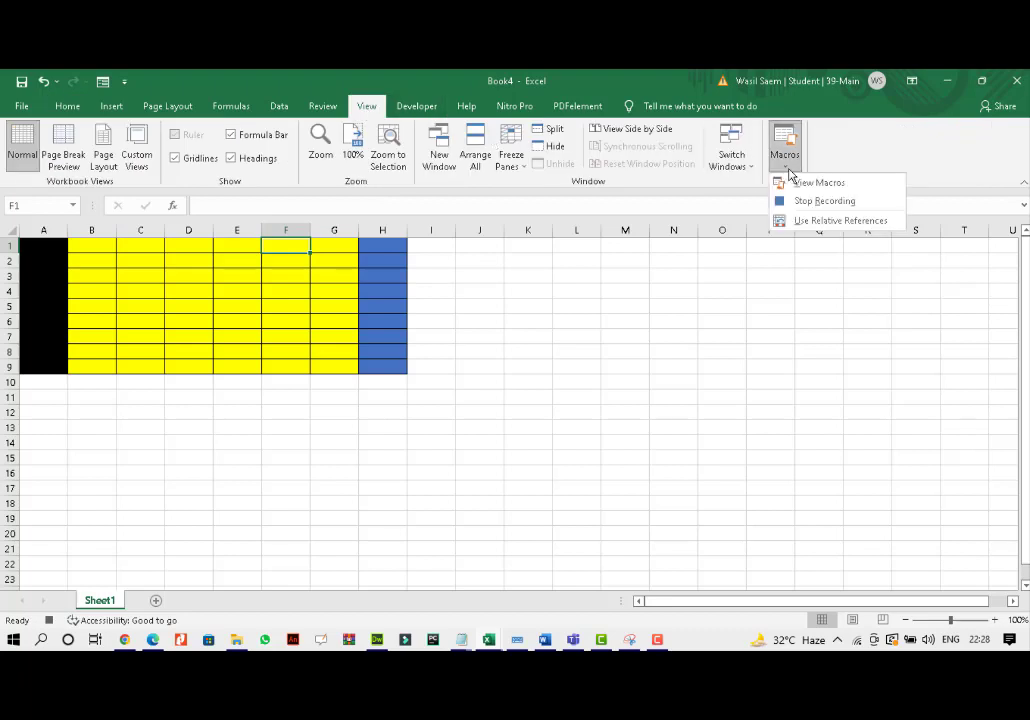
click(797, 205)
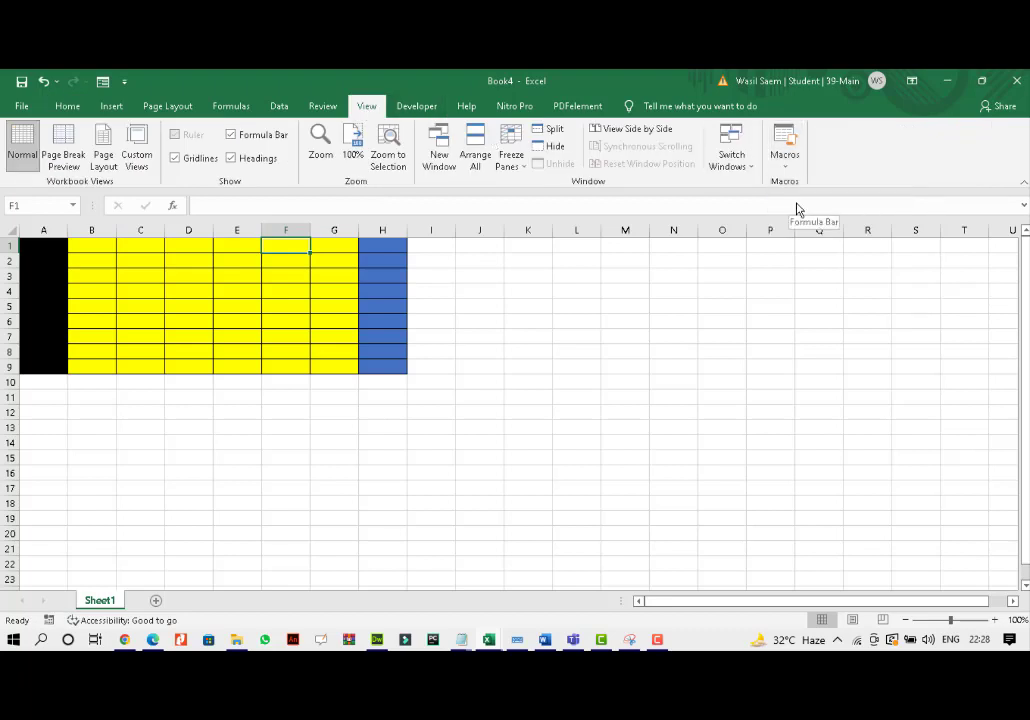
Add a second worksheet and run Macro3 on it.
click(155, 600)
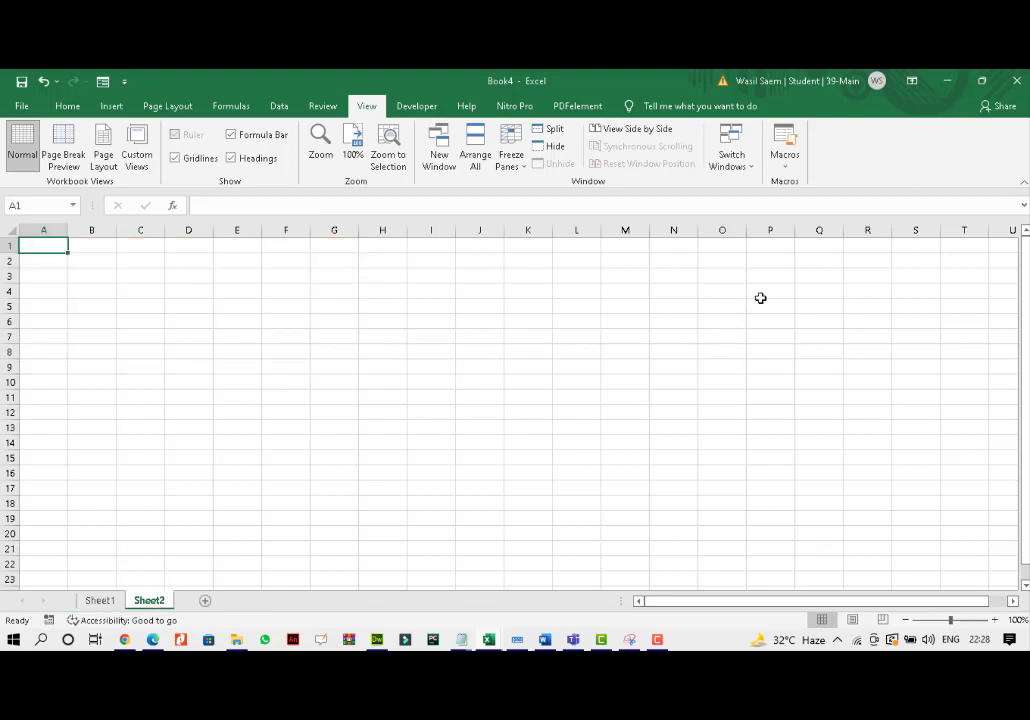
click(786, 167)
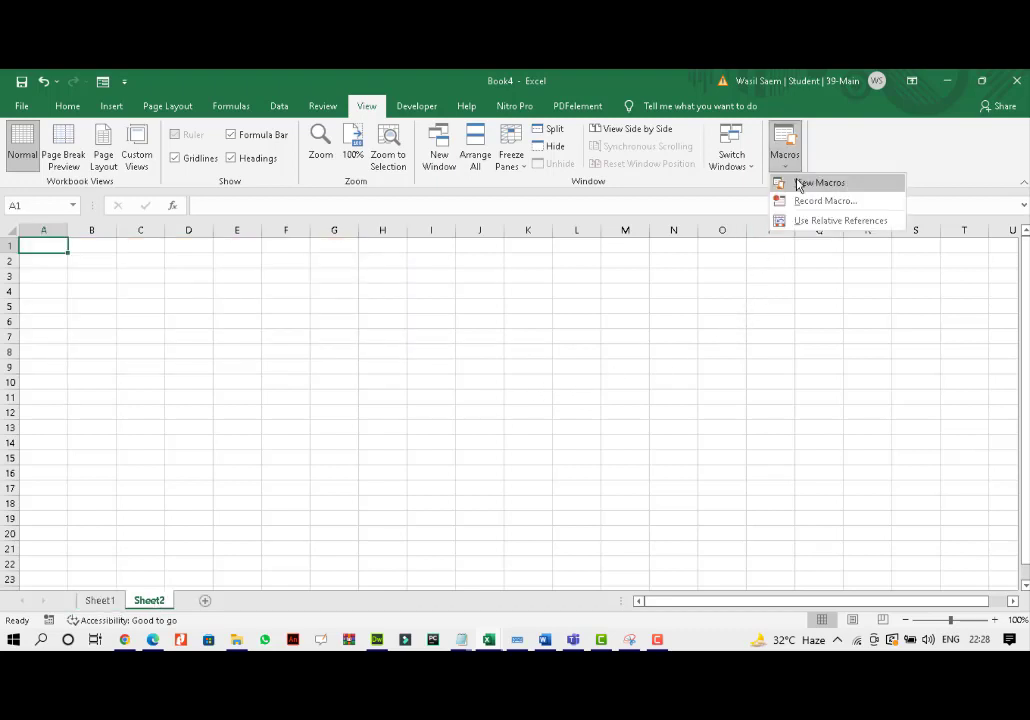
click(799, 184)
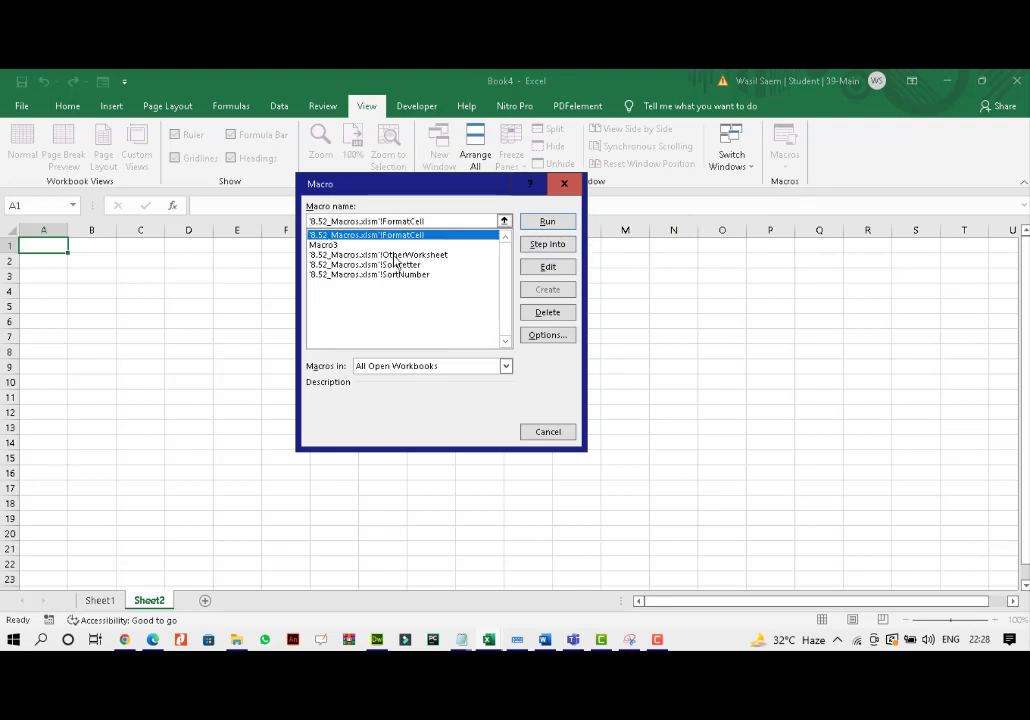
click(333, 248)
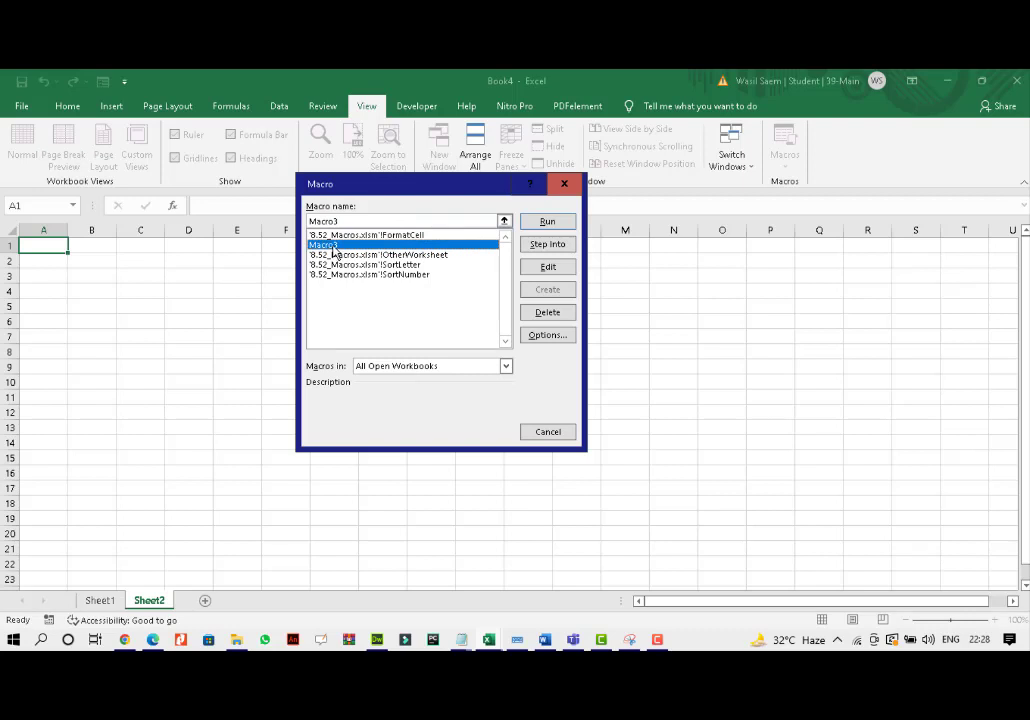
click(547, 222)
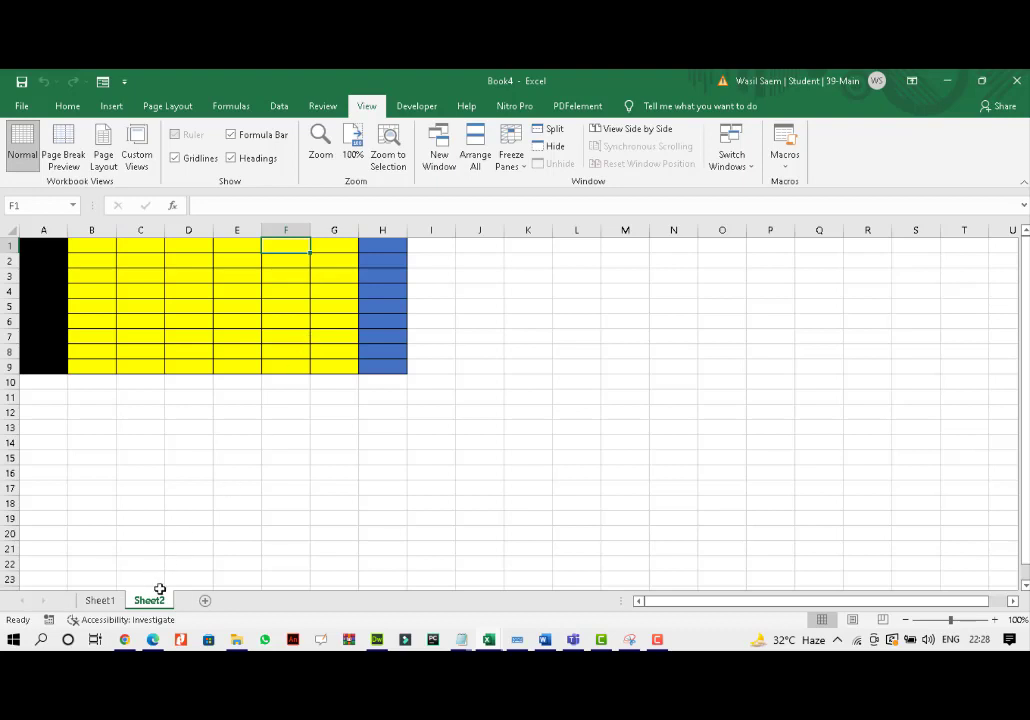
Add a third worksheet and check in the ribbon customization options that Developer is enabled.
click(205, 601)
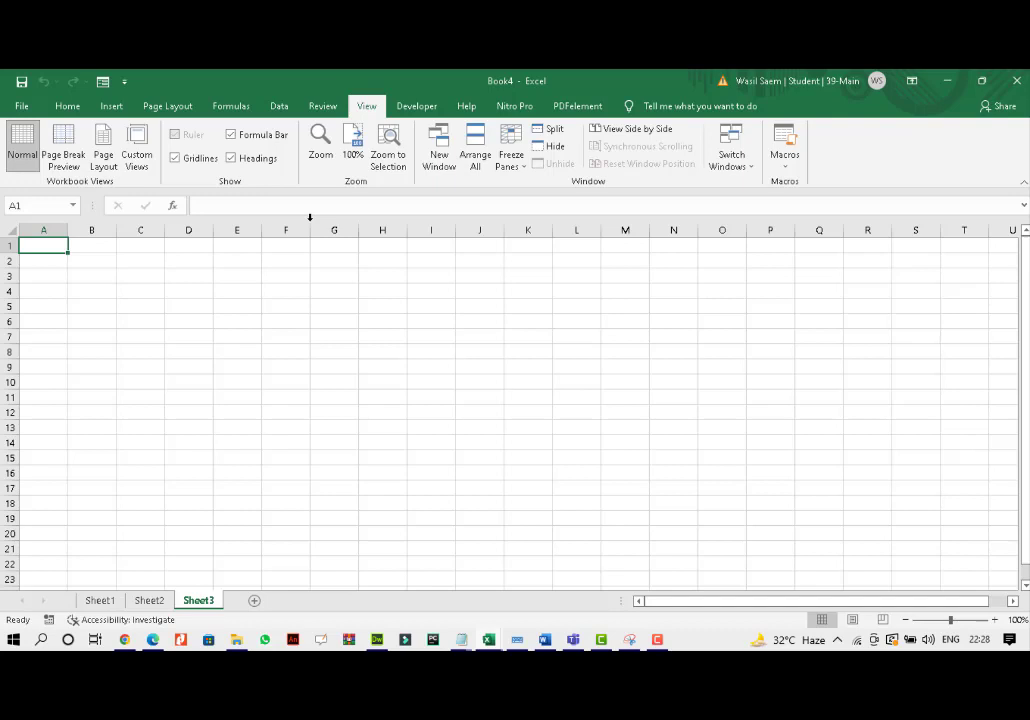
click(413, 108)
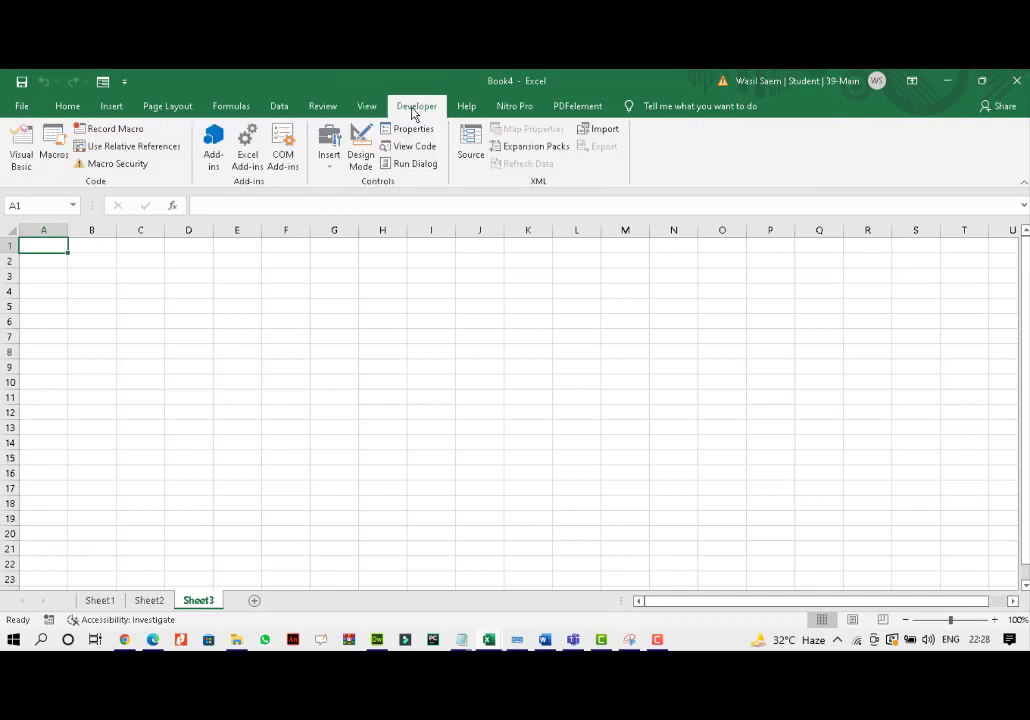
click(124, 81)
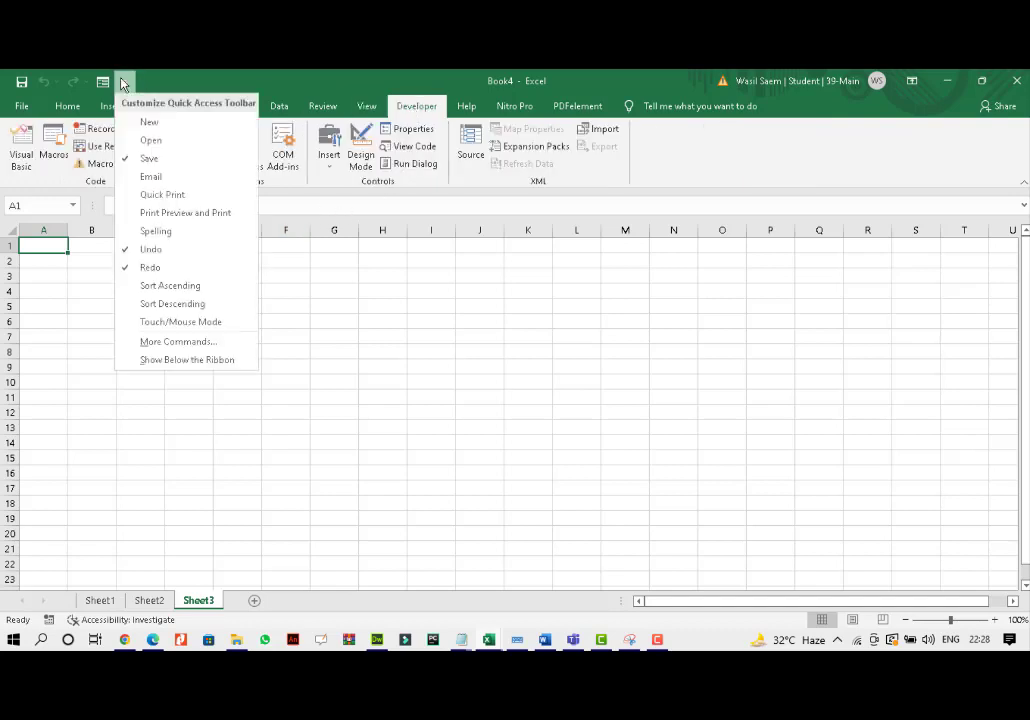
click(172, 343)
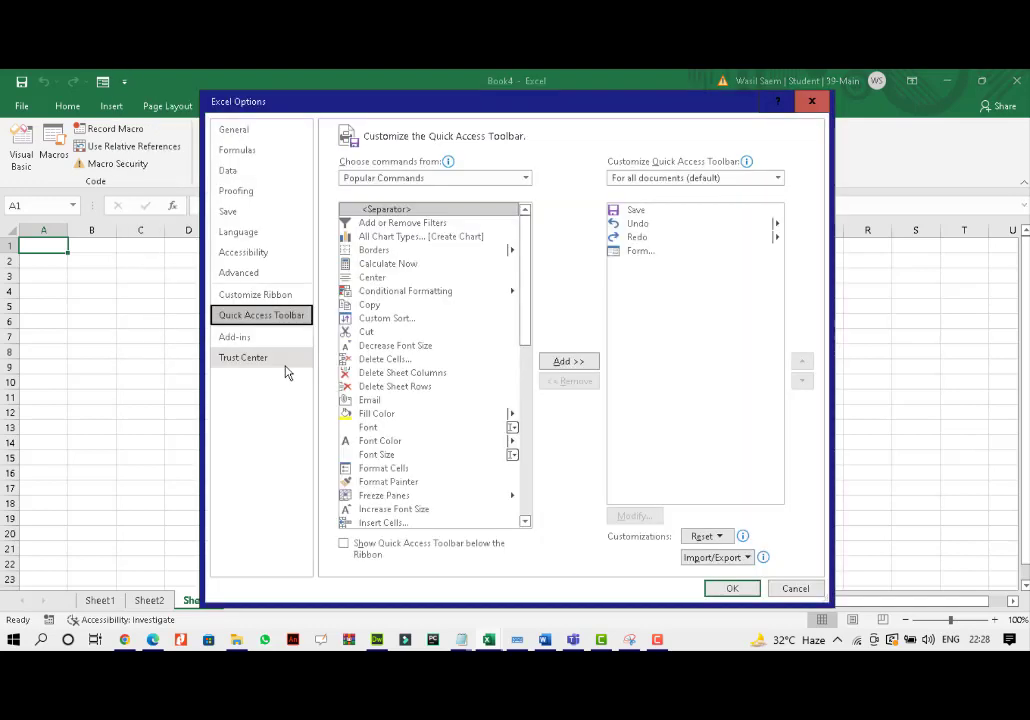
click(253, 298)
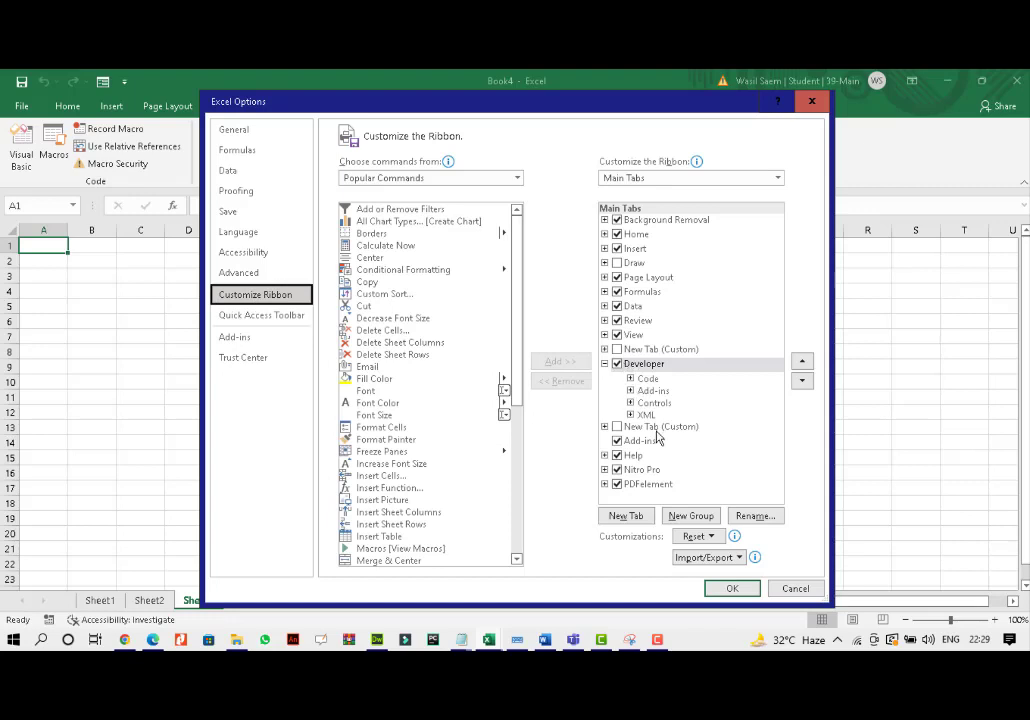
click(732, 588)
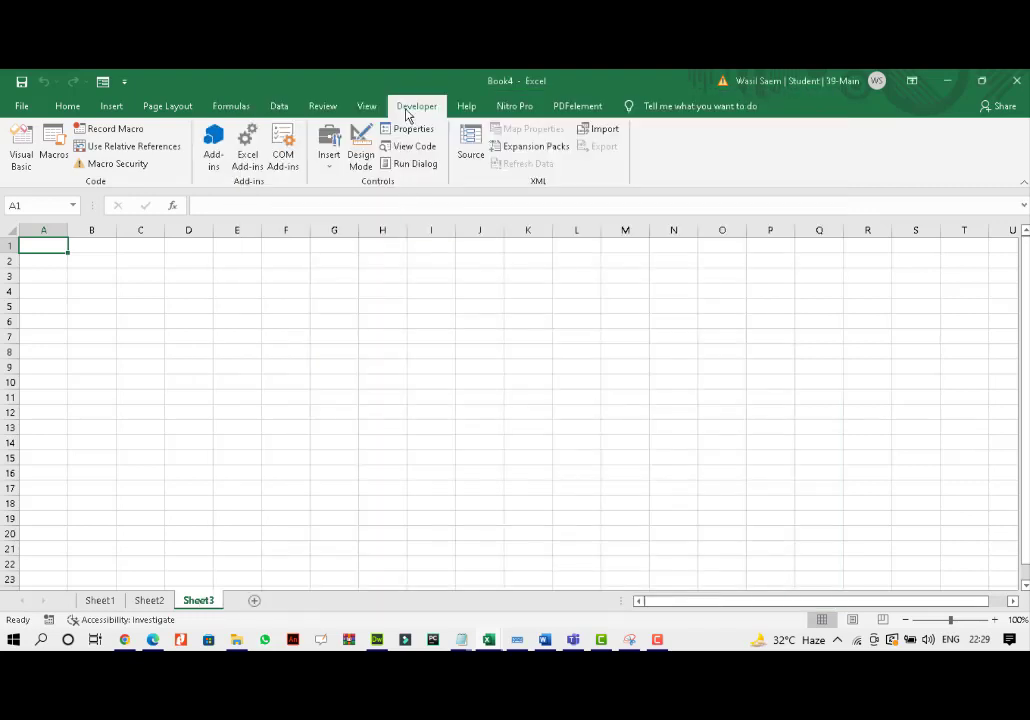
Insert a form-control button spanning about C15:D17 on Sheet3 and assign Macro3 to it.
click(331, 165)
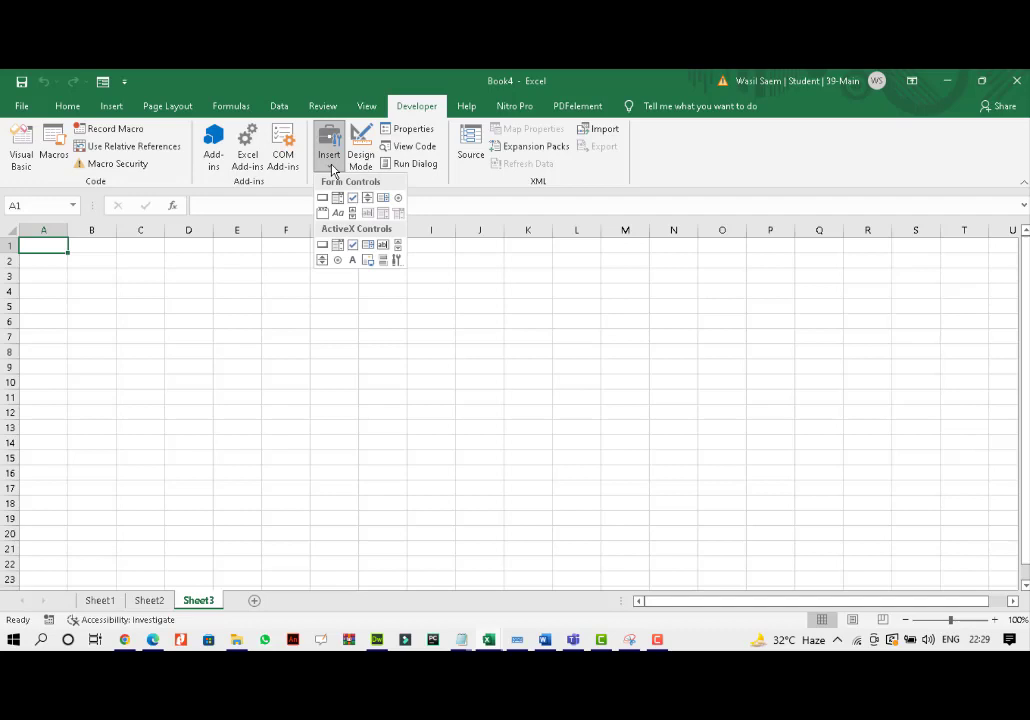
click(321, 201)
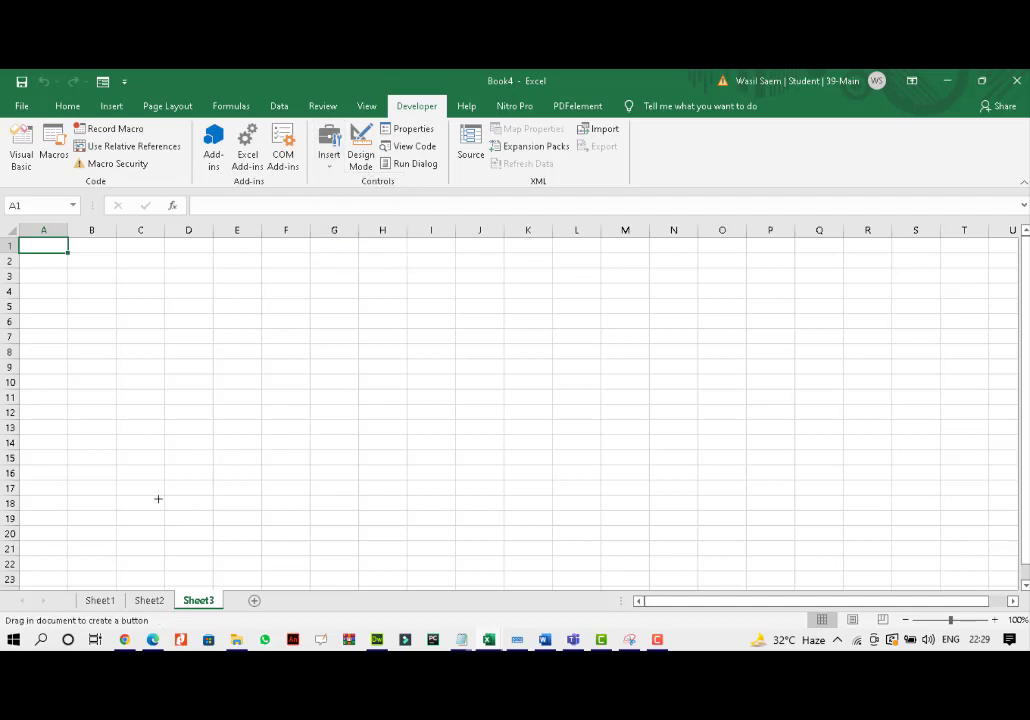
drag(115, 460, 213, 484)
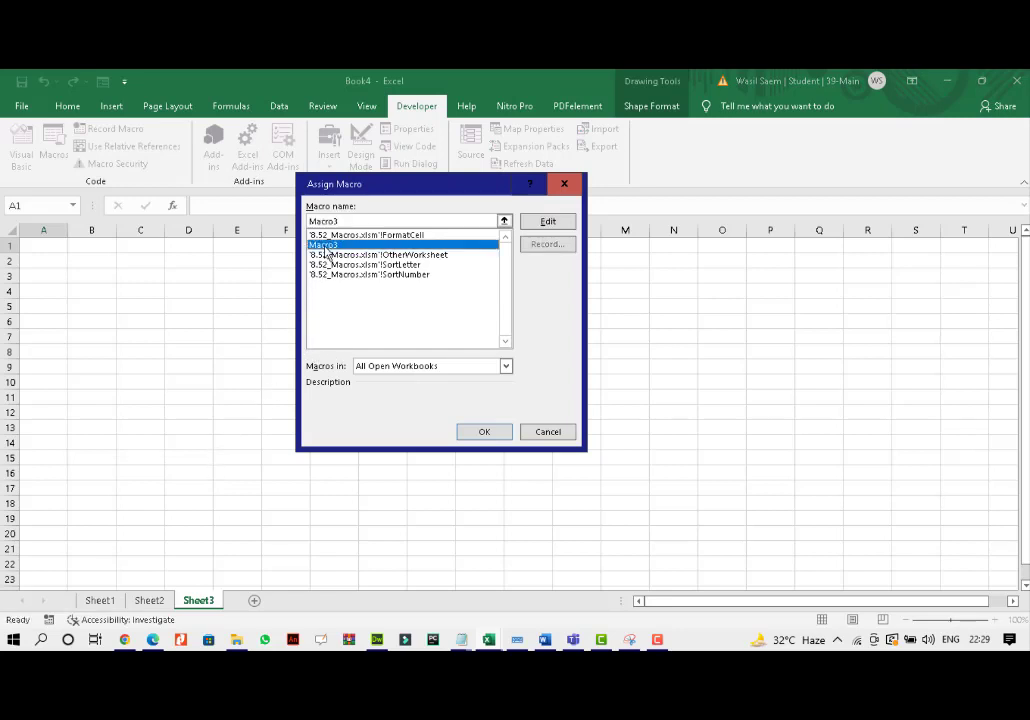
click(476, 431)
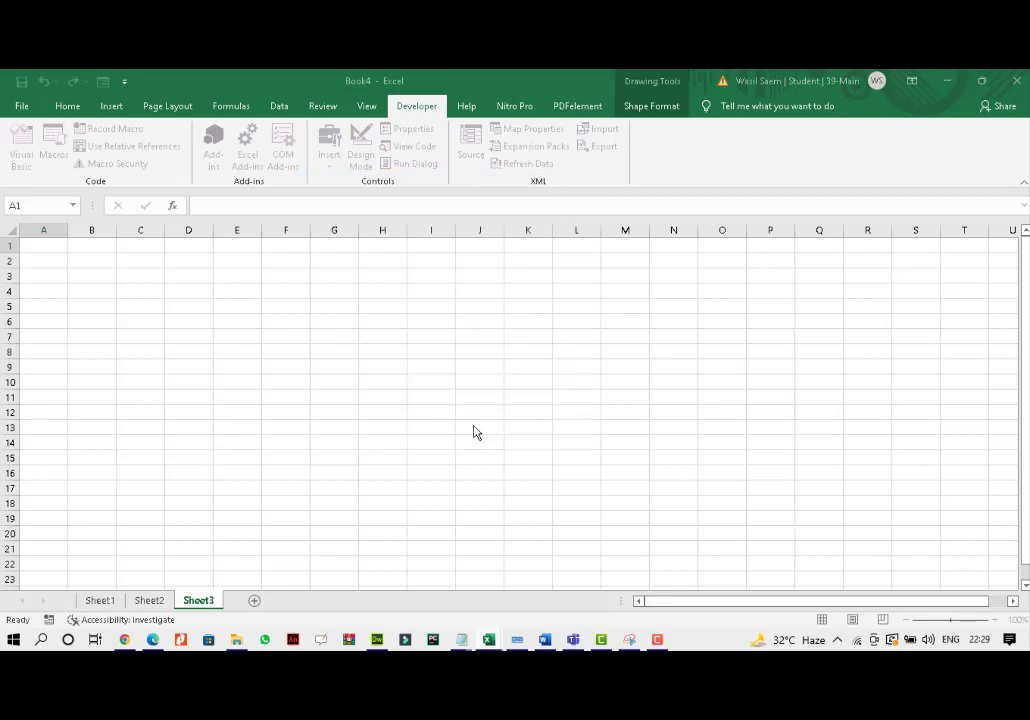
Deselect the new button on Sheet3 and run its assigned macro from it.
click(164, 471)
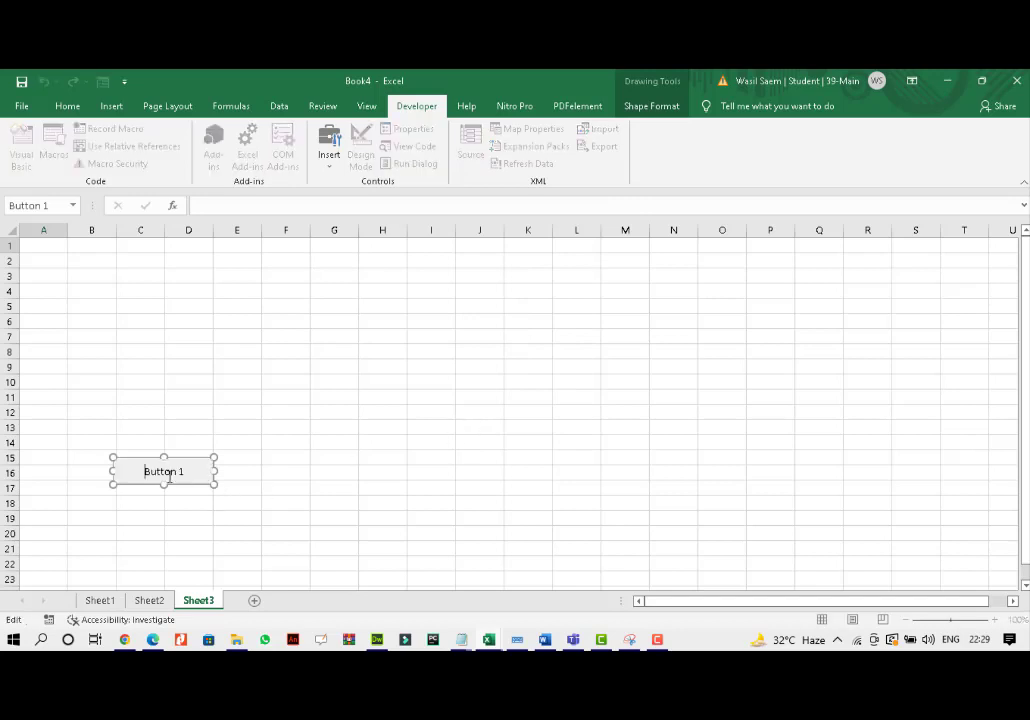
click(263, 472)
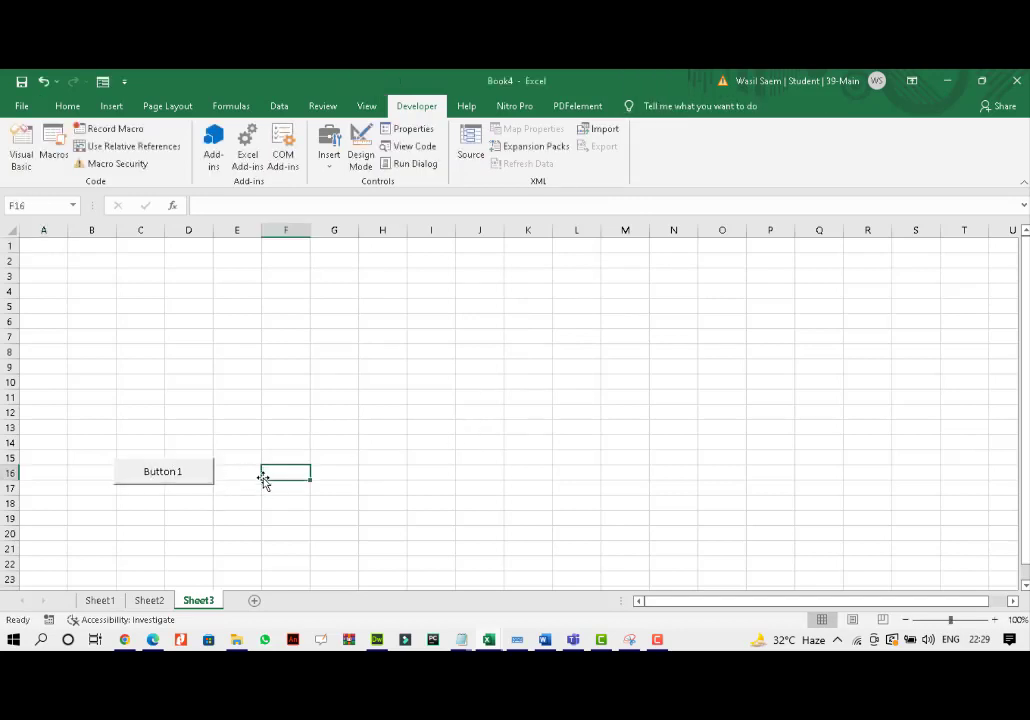
click(184, 477)
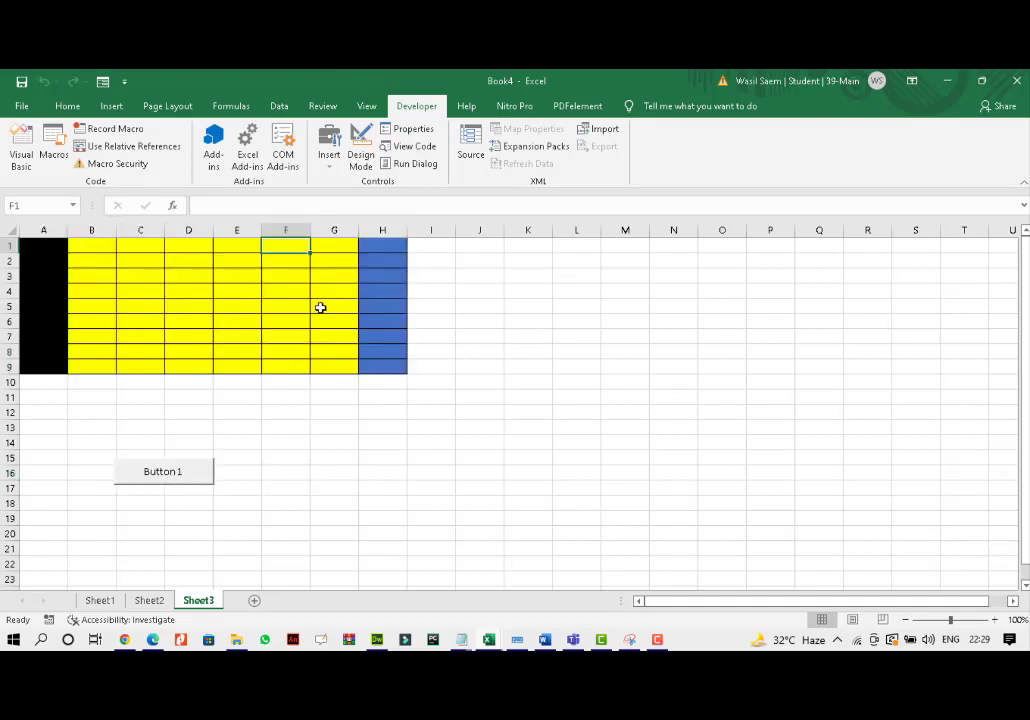
Add a fourth worksheet and enter sdfds in A1, dsfdsf in A3, dsf in A5, dfd in B6 and d in C6.
click(252, 602)
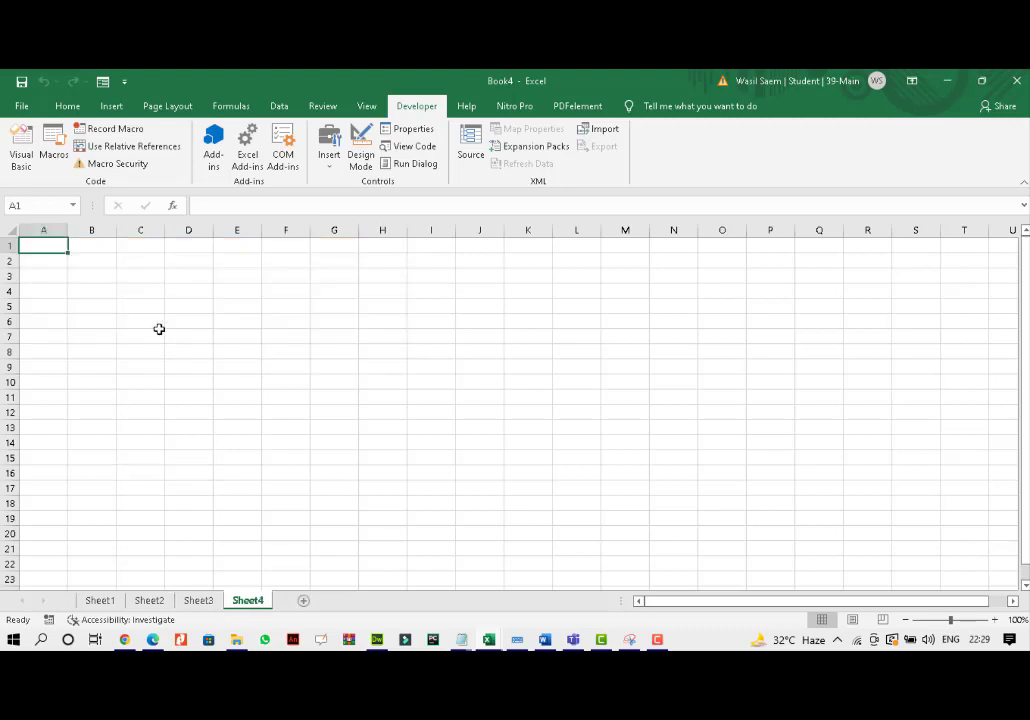
text(sdfds)
click(55, 280)
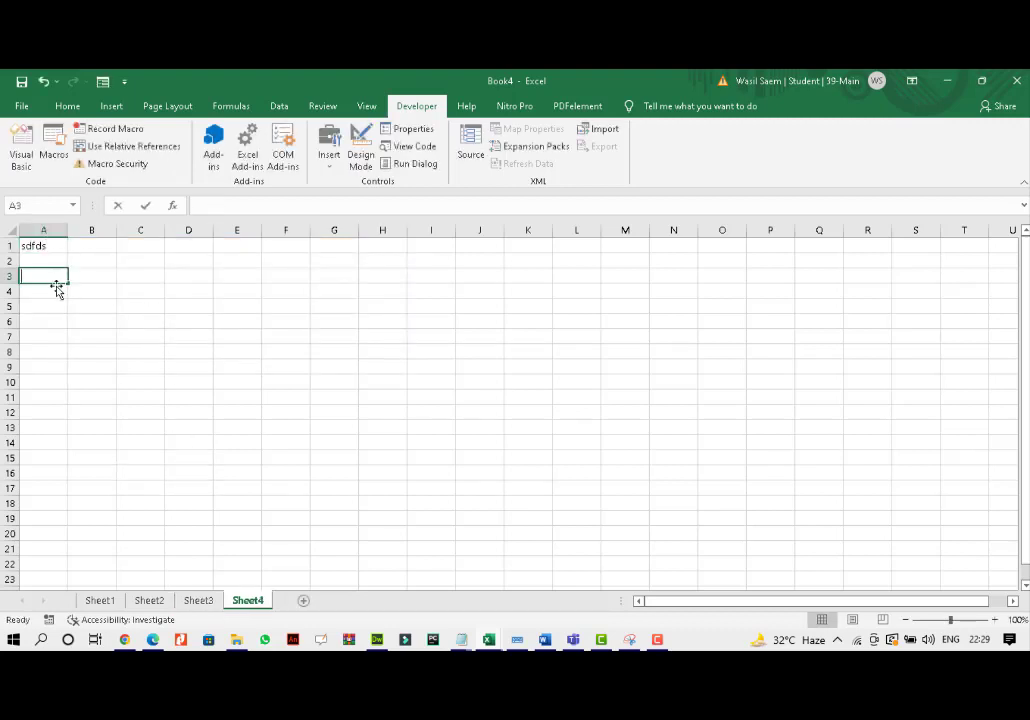
text(dsfdsf)
click(51, 303)
text(dsf)
click(96, 322)
text(dfd)
click(154, 322)
text(d)
Enter more sample text: dsfdsf in C3 and E8, dsf in D6 and E11, and df in F10.
click(154, 278)
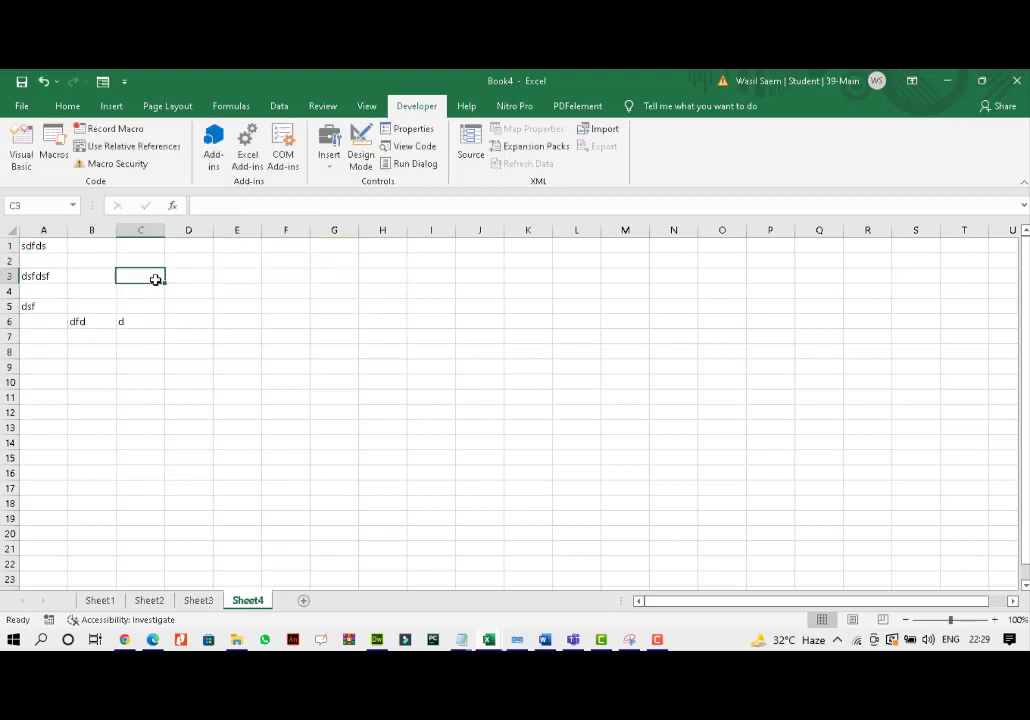
text(dsfdsf)
click(208, 321)
text(dsf)
click(237, 352)
text(dsfdsf)
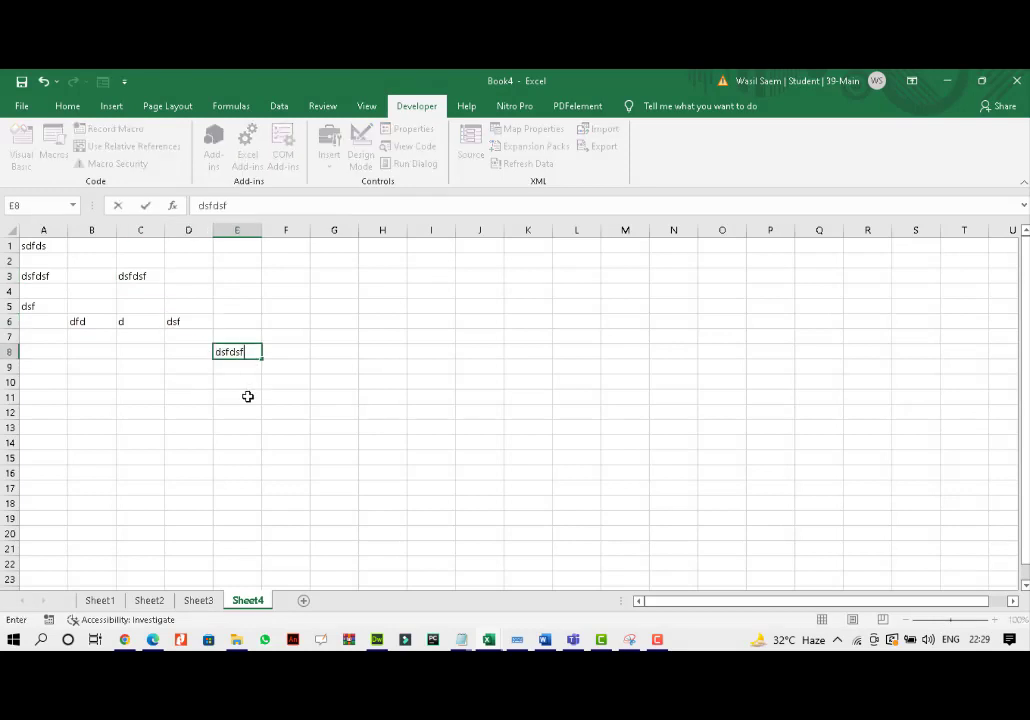
click(240, 397)
text(dsf)
click(290, 383)
text(df)
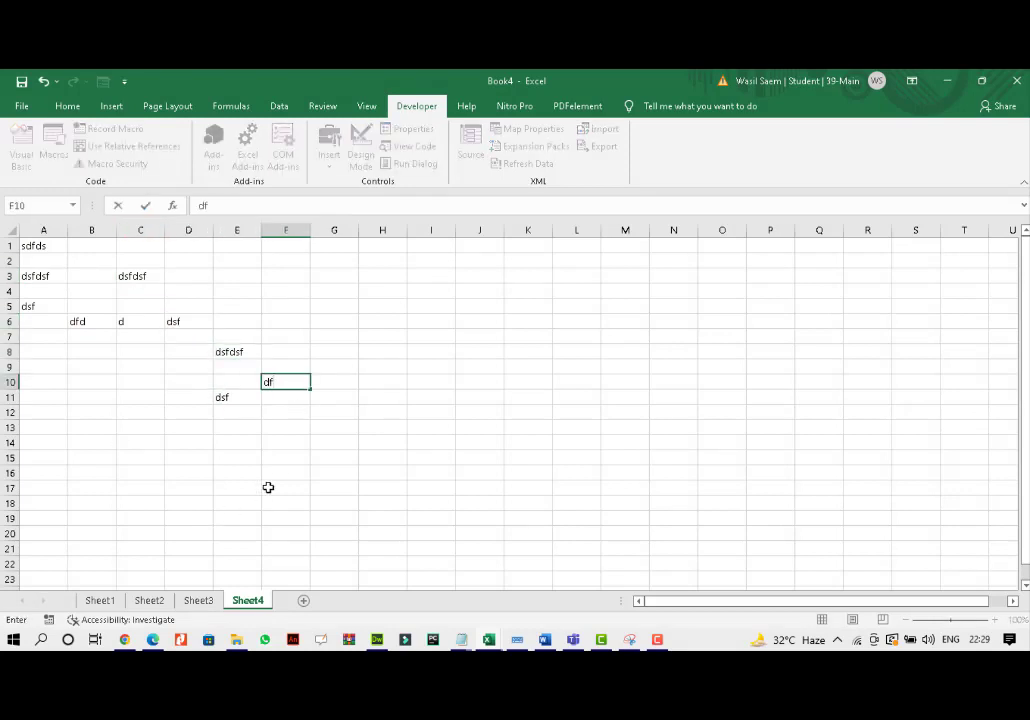
click(268, 487)
click(216, 473)
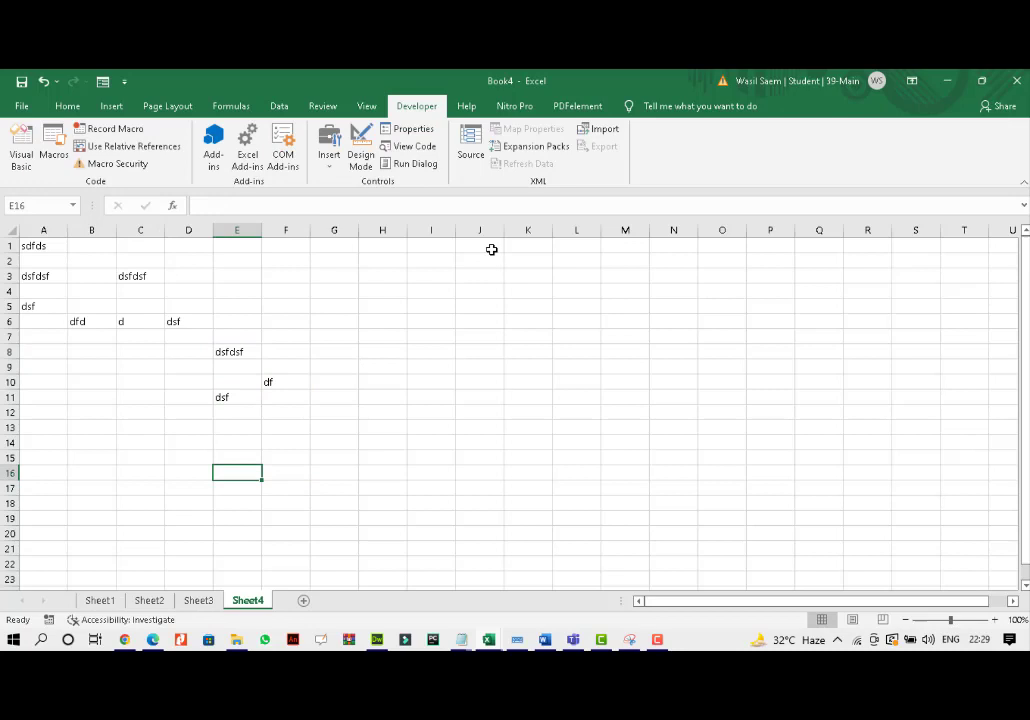
Start recording a new macro under the default name Macro4, stored in This Workbook.
click(367, 106)
click(785, 150)
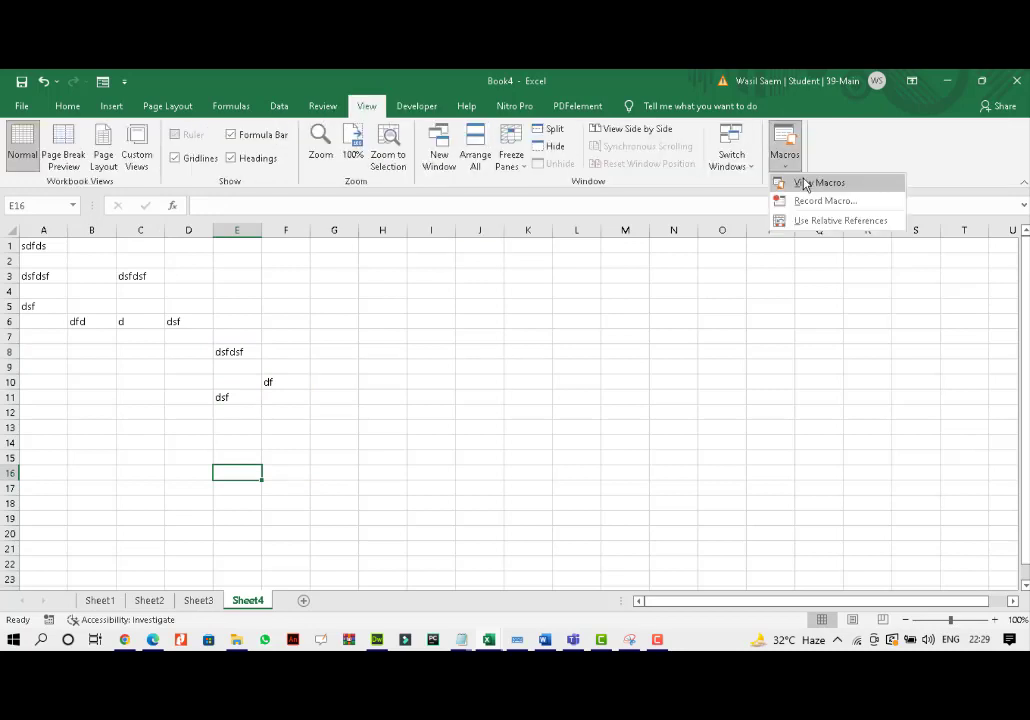
click(807, 201)
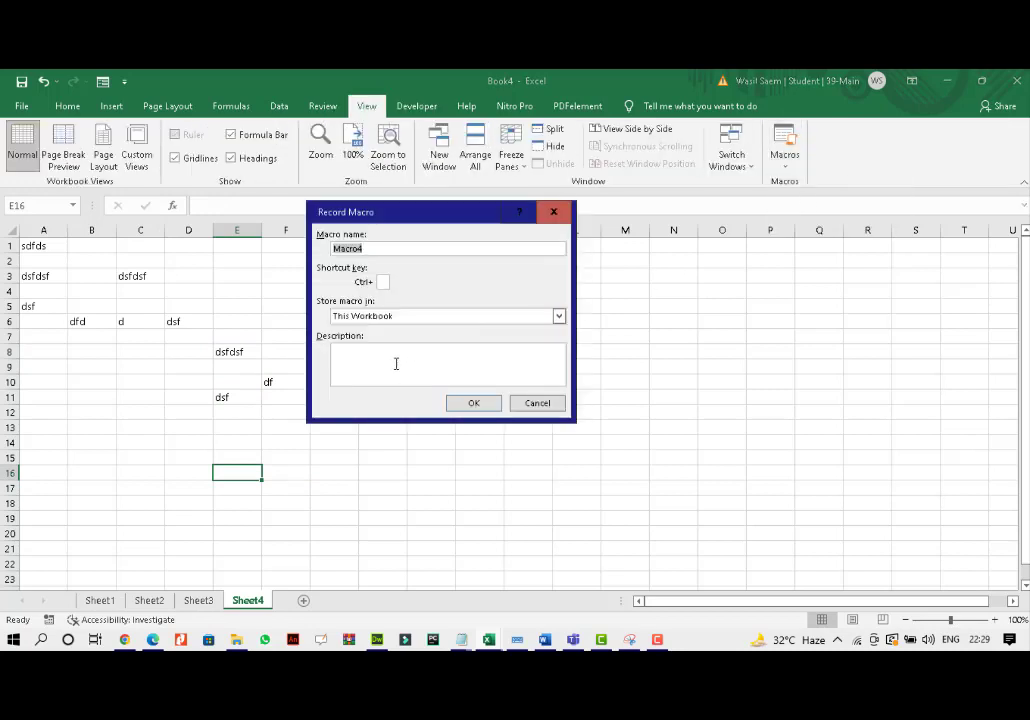
click(472, 403)
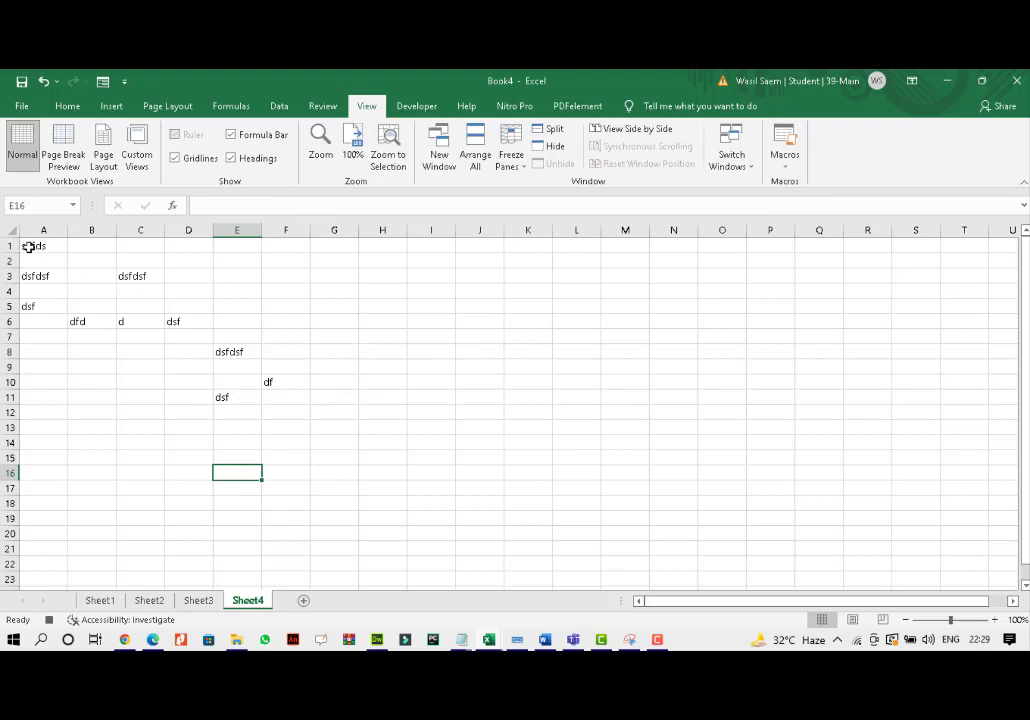
Clear the contents of A1:F12 on Sheet4 and stop recording the macro.
drag(29, 246, 303, 409)
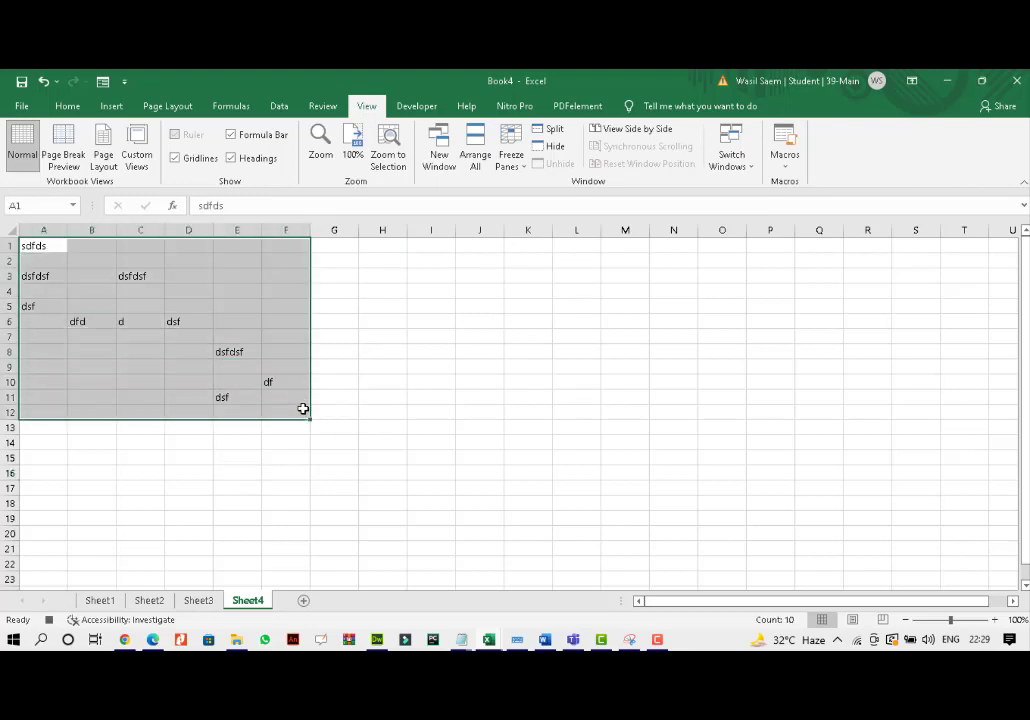
key(Delete)
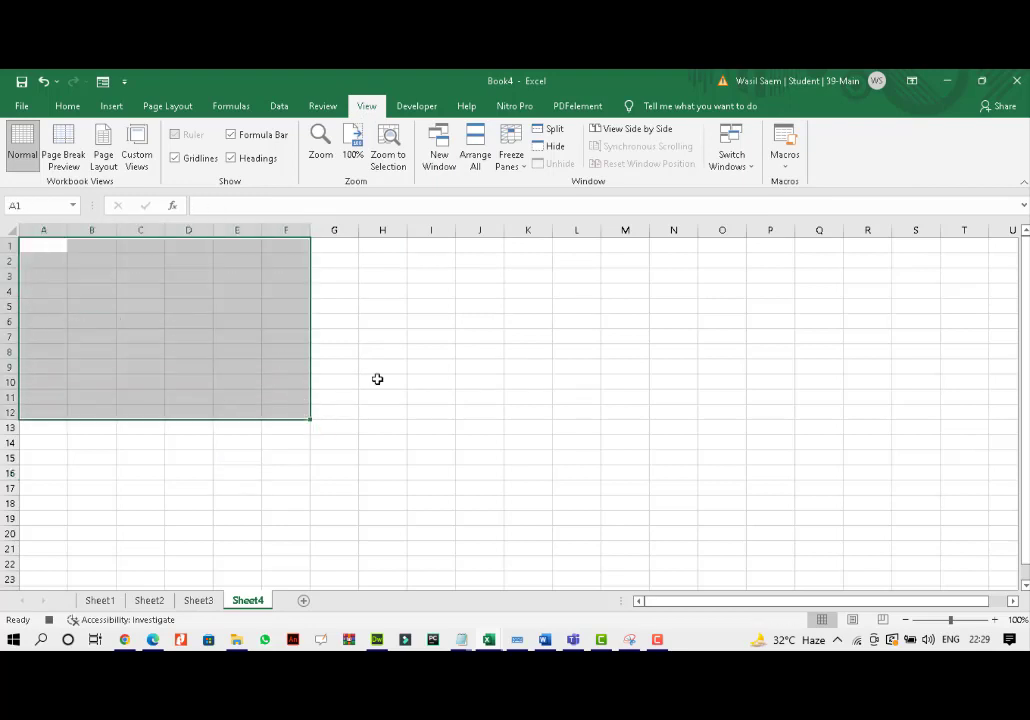
click(788, 160)
click(805, 200)
click(372, 410)
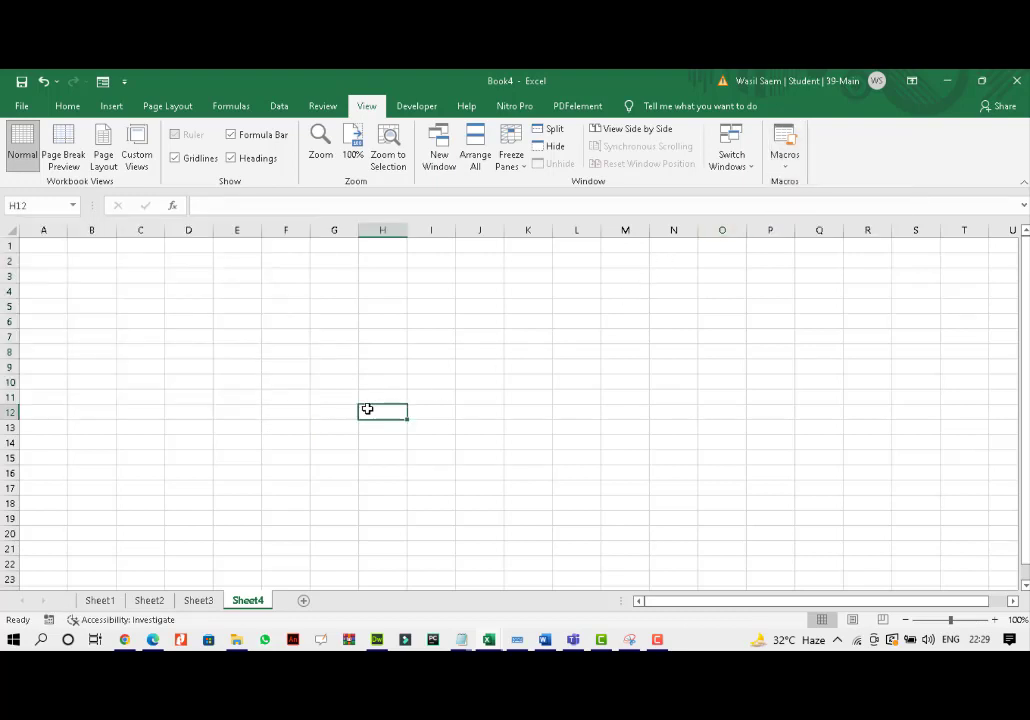
Insert a form-control button spanning about D16:E18 on Sheet4 and assign Macro4 to it.
click(416, 106)
click(337, 167)
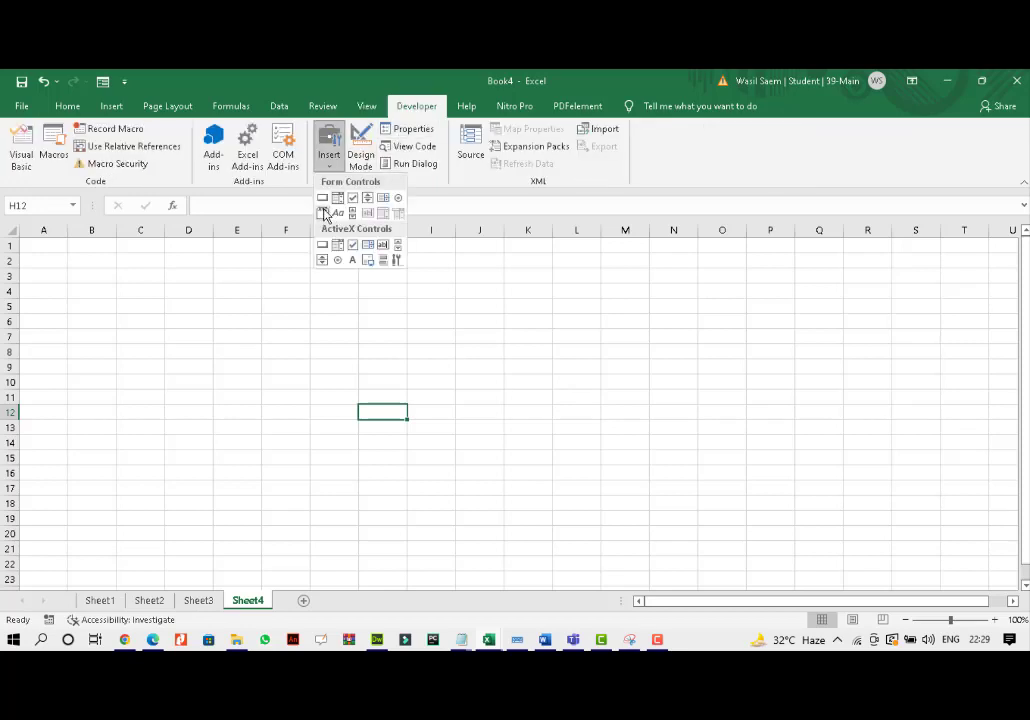
click(324, 198)
drag(181, 475, 260, 497)
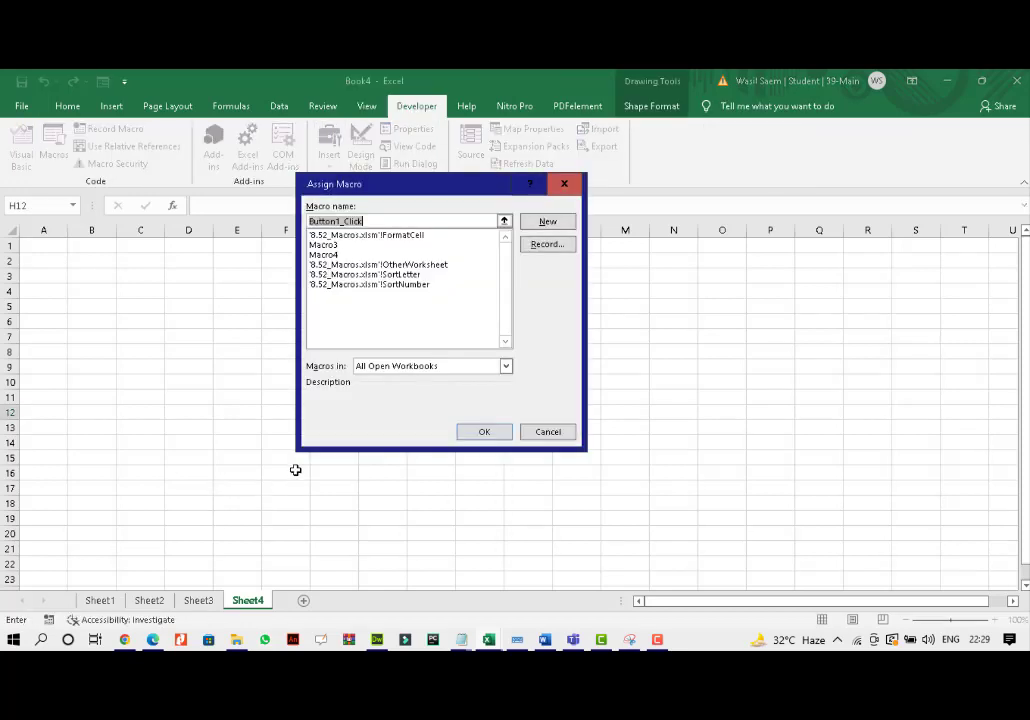
click(333, 246)
click(336, 255)
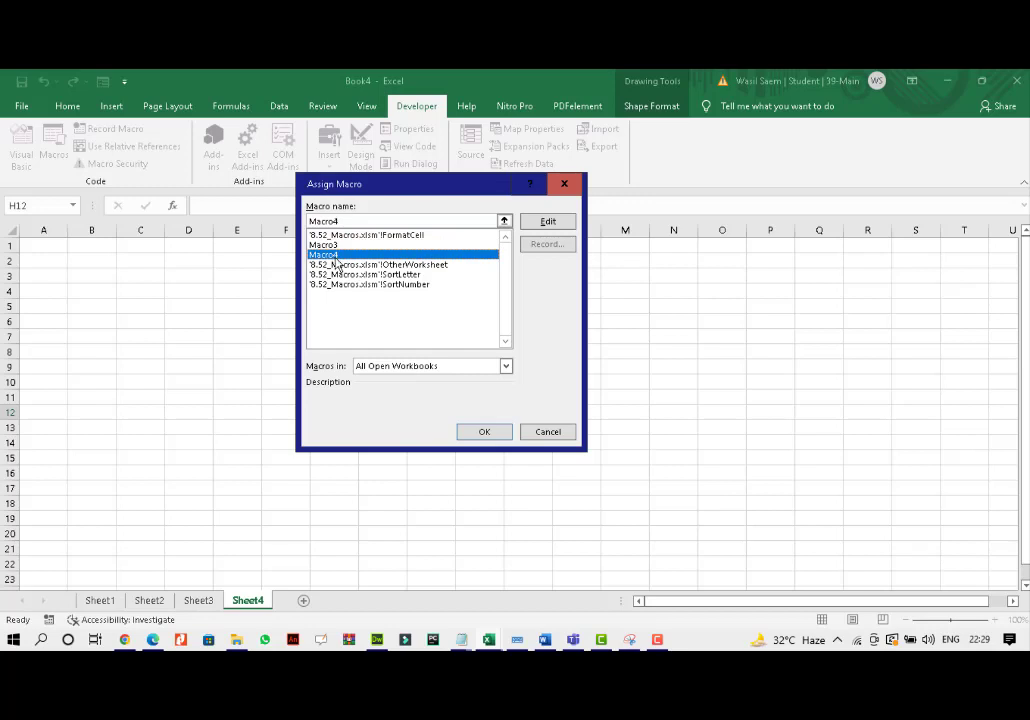
click(484, 432)
Change the Sheet4 button's label to "delete data" and deselect the button.
click(222, 486)
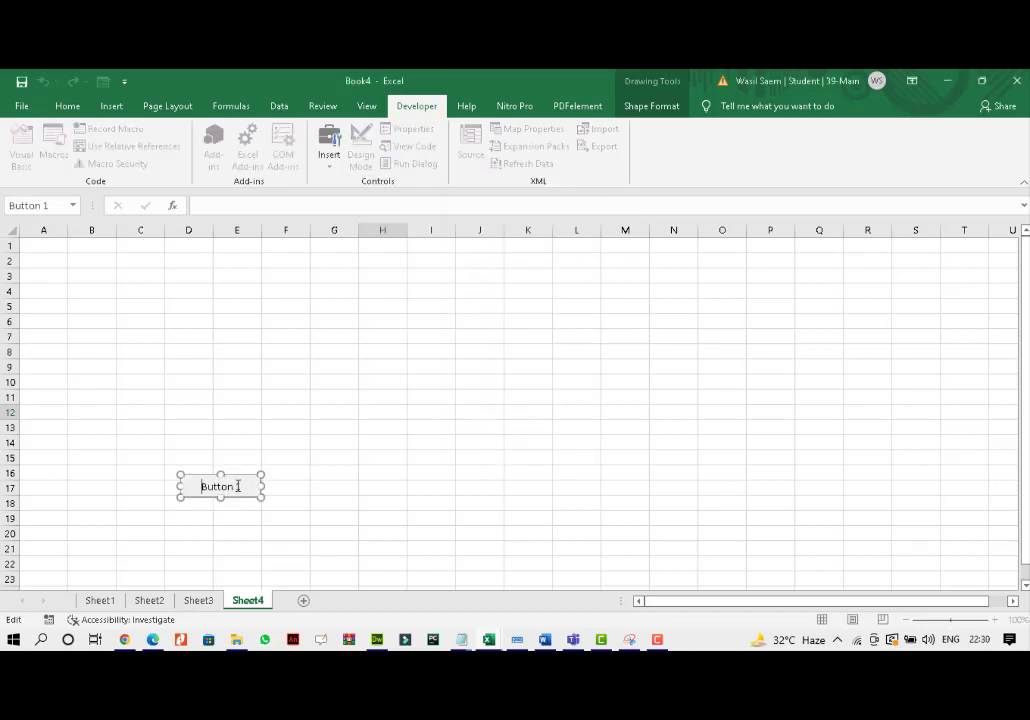
drag(202, 486, 236, 486)
text(delete data)
click(316, 486)
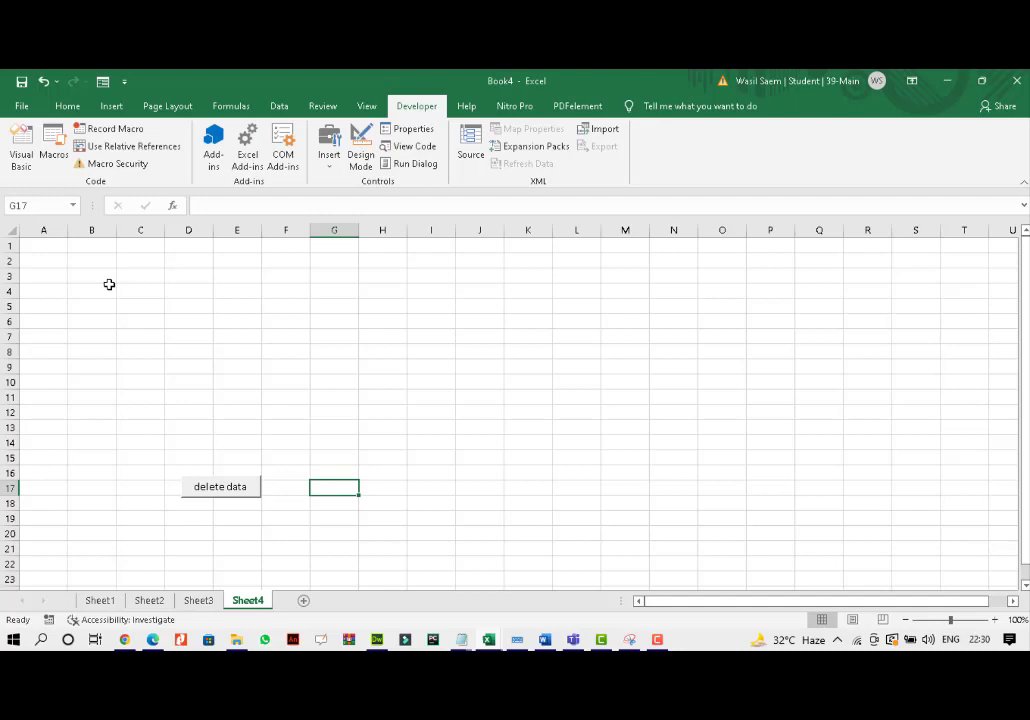
Enter ffdsf in B2, dfddsf in B4 and dsfds in C6 and A6, and clear them with the delete data button.
click(75, 263)
text(f)
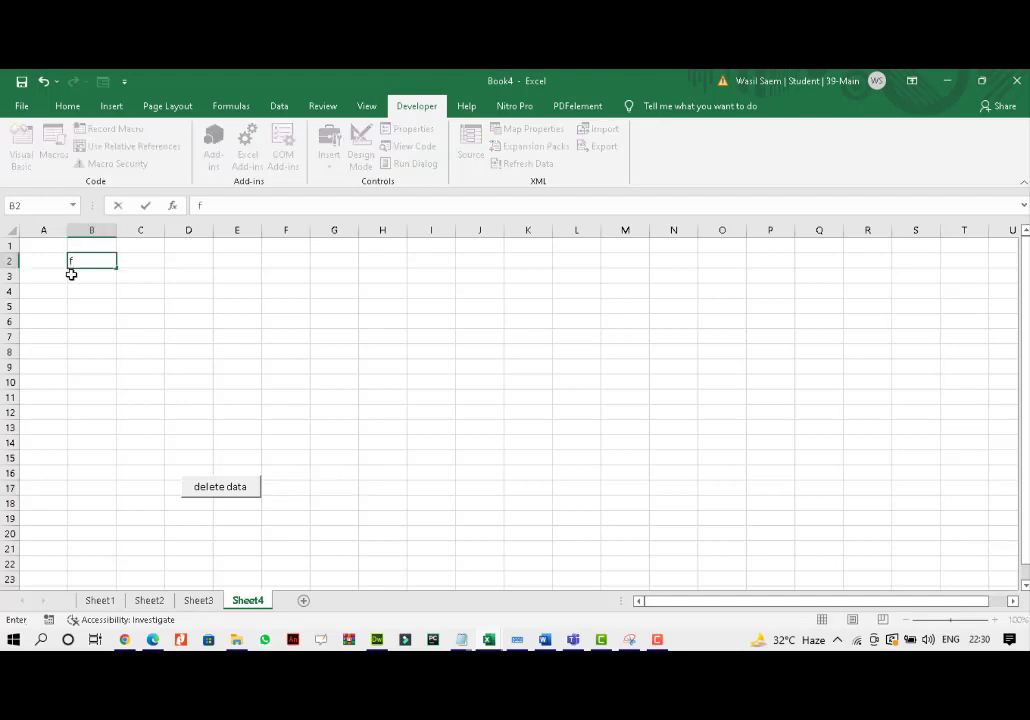
text(fdsf)
click(92, 293)
text(dfddsf)
click(138, 322)
text(dsfds)
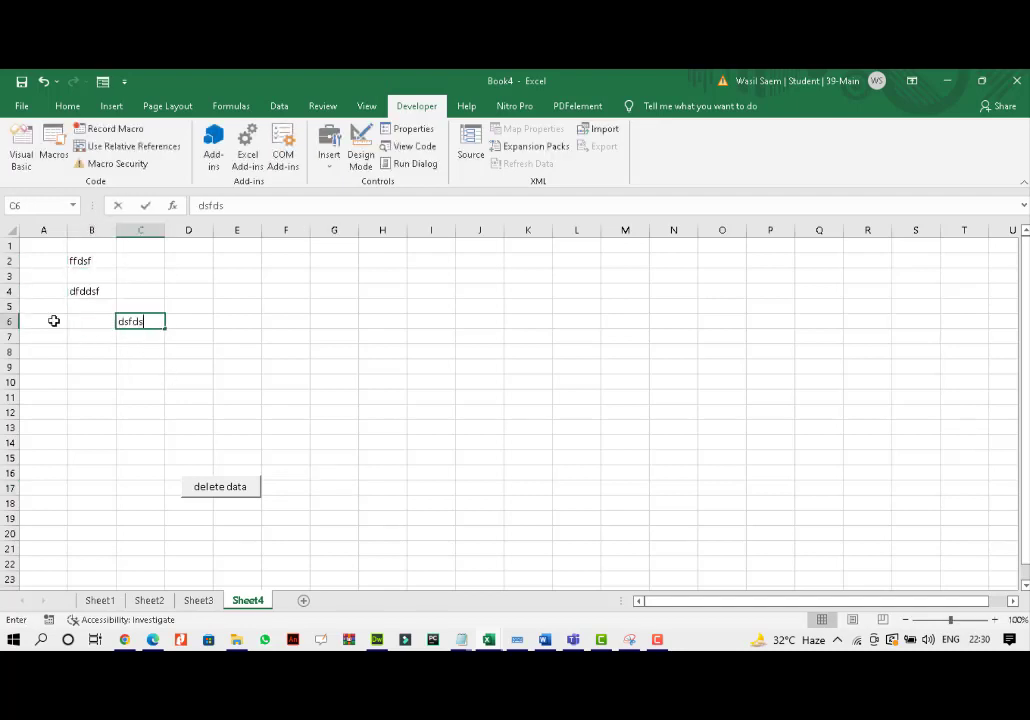
click(54, 321)
text(dsfds)
click(318, 487)
click(224, 491)
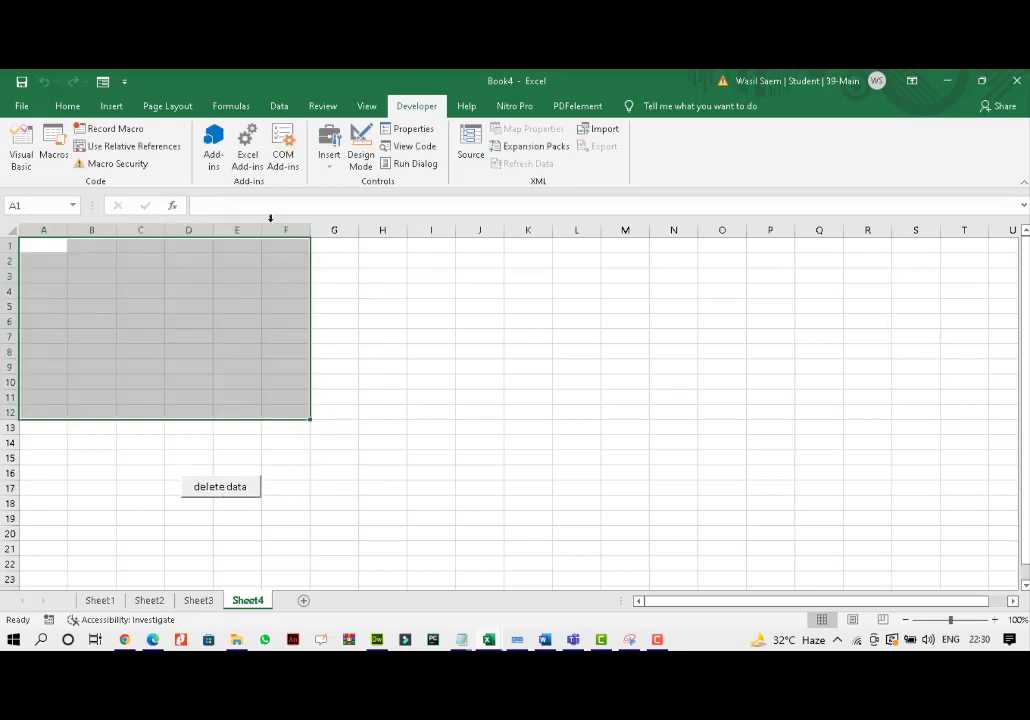
Open the recorded code of Macro4 for editing from the list of macros.
click(367, 106)
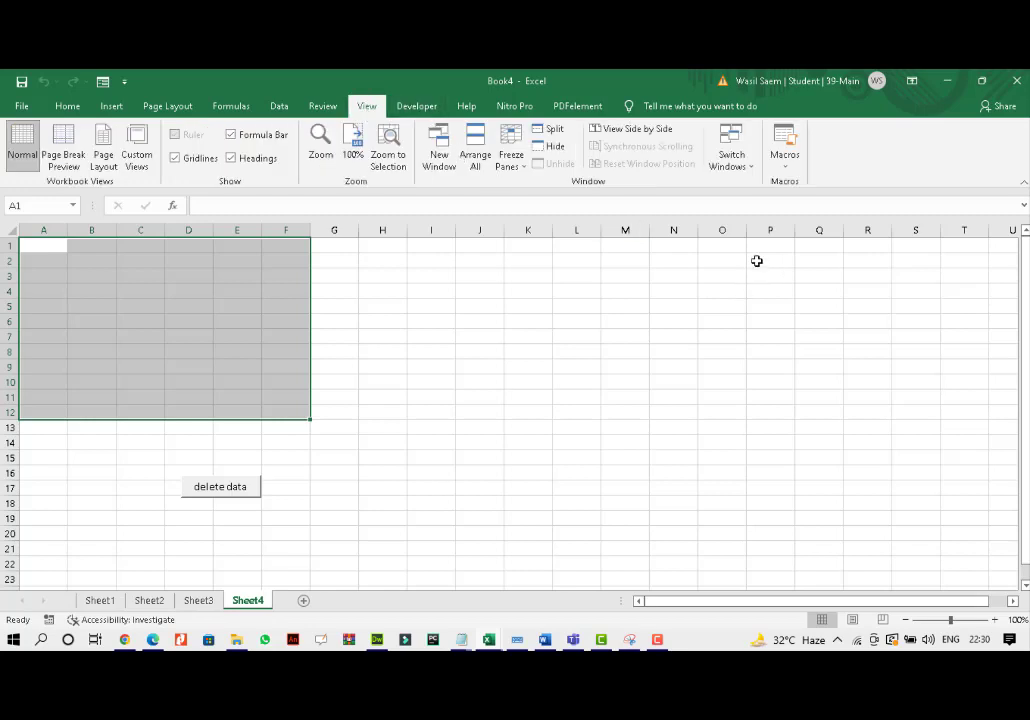
click(788, 172)
click(791, 182)
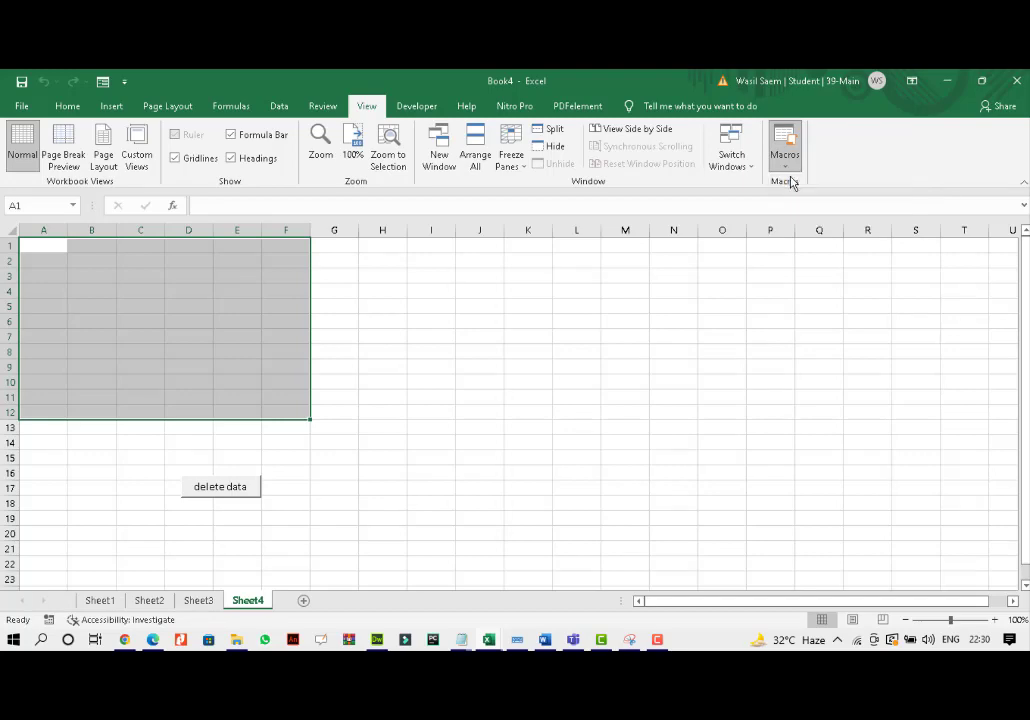
click(378, 255)
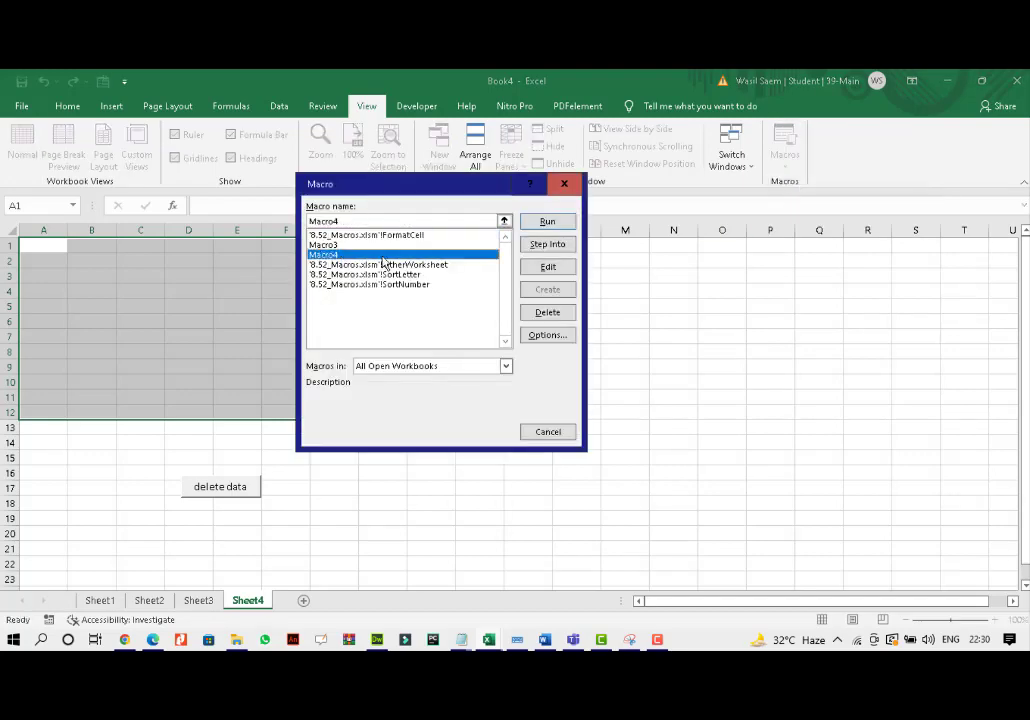
click(541, 270)
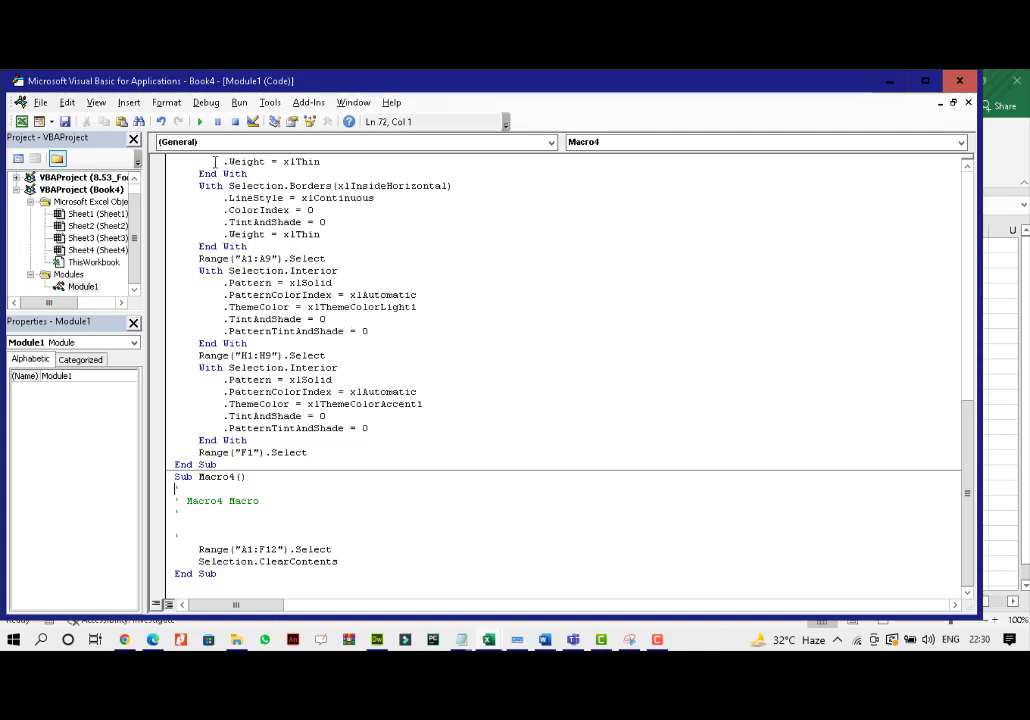
Review the VBA code of Macro3 and Macro4 in Module1, close the code editor and select cell M7.
drag(174, 158, 403, 434)
scroll(404, 430, up, 15)
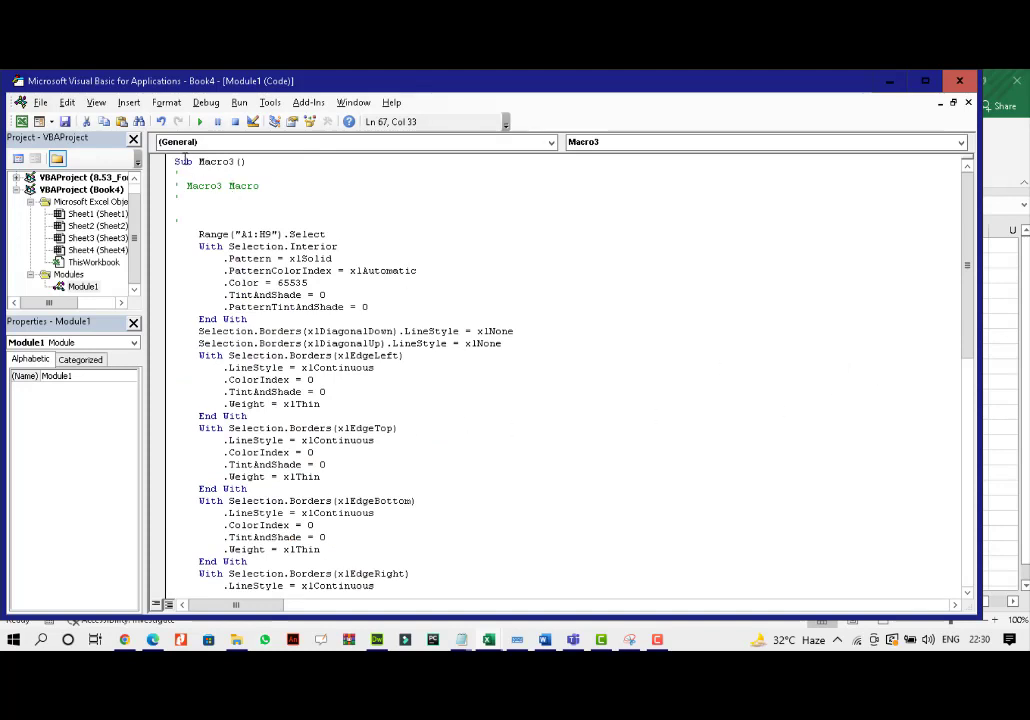
drag(184, 157, 294, 500)
scroll(386, 490, down, 10)
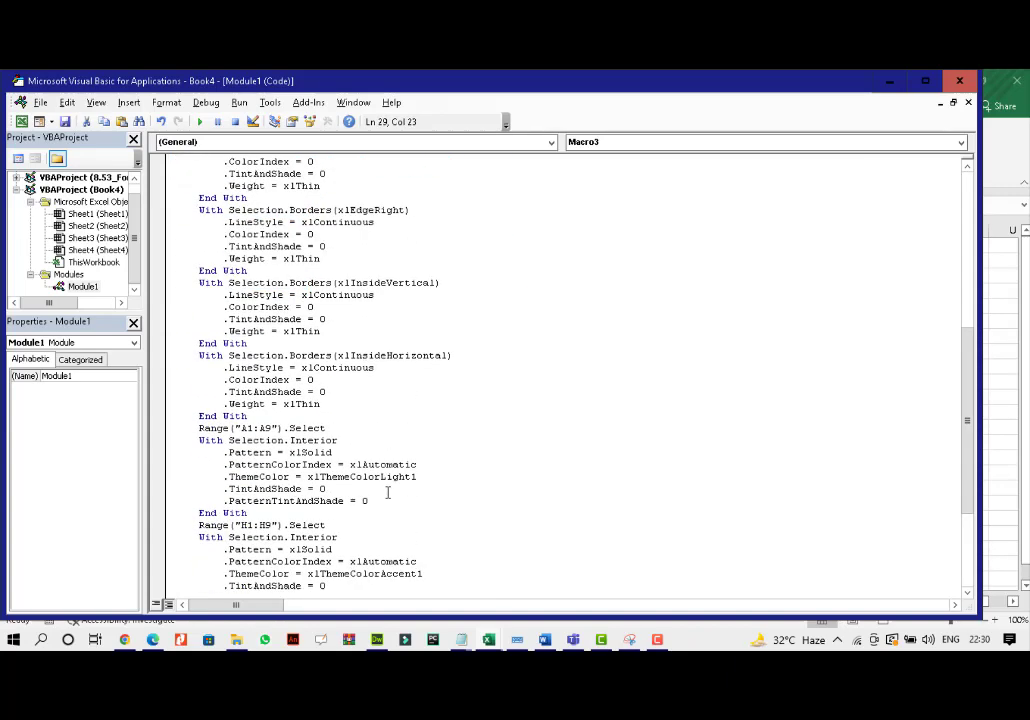
scroll(388, 492, down, 5)
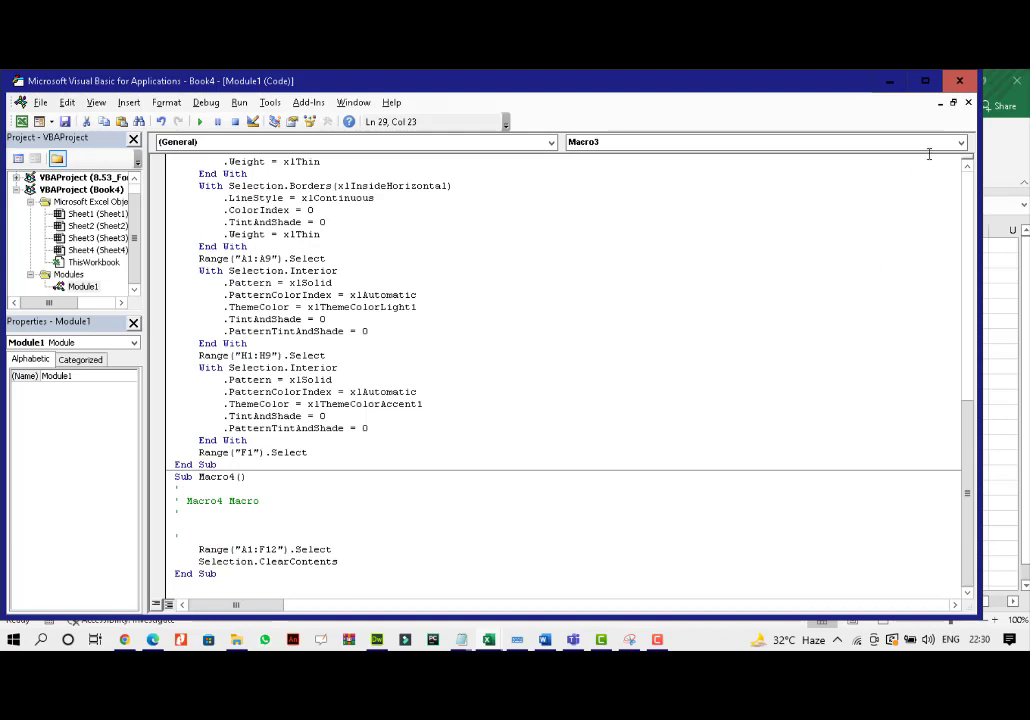
click(960, 82)
click(629, 334)
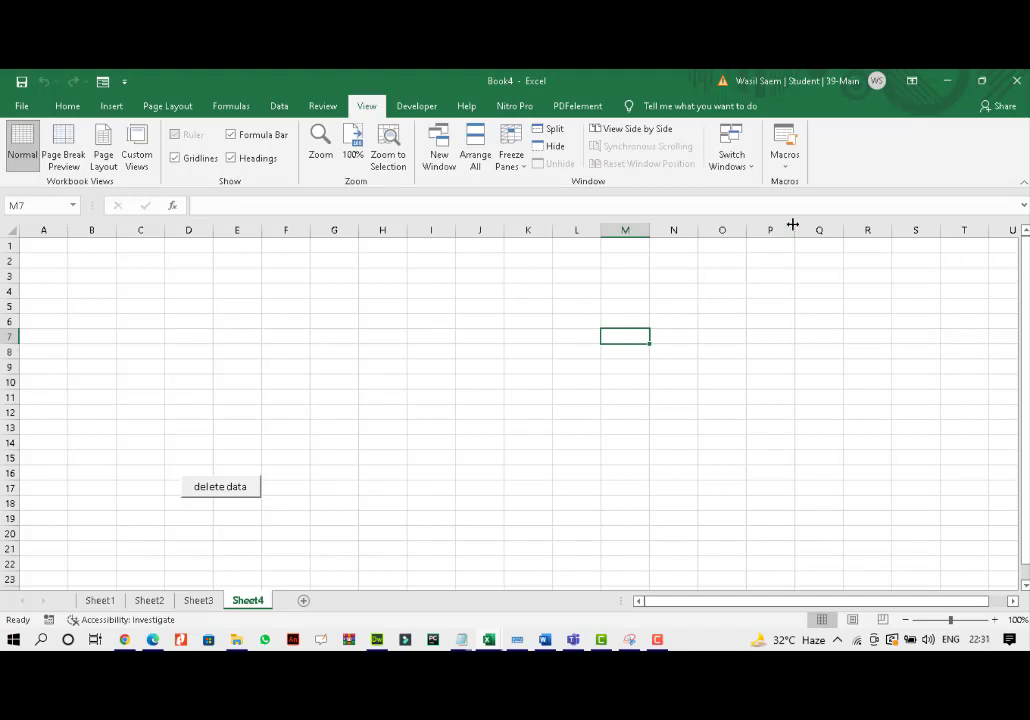
click(657, 640)
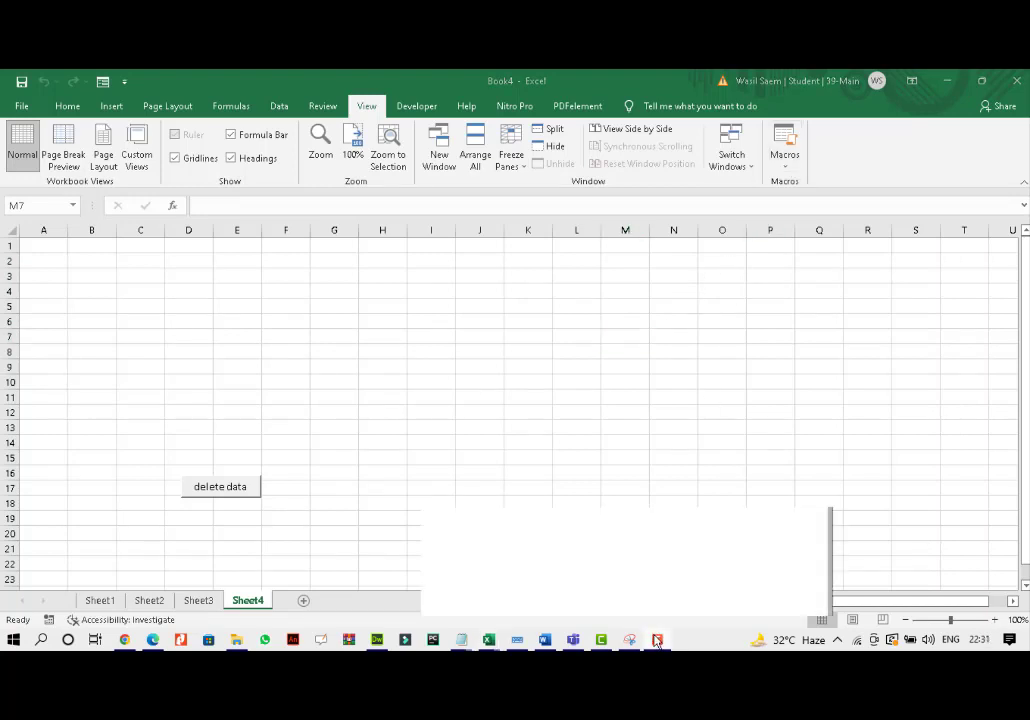